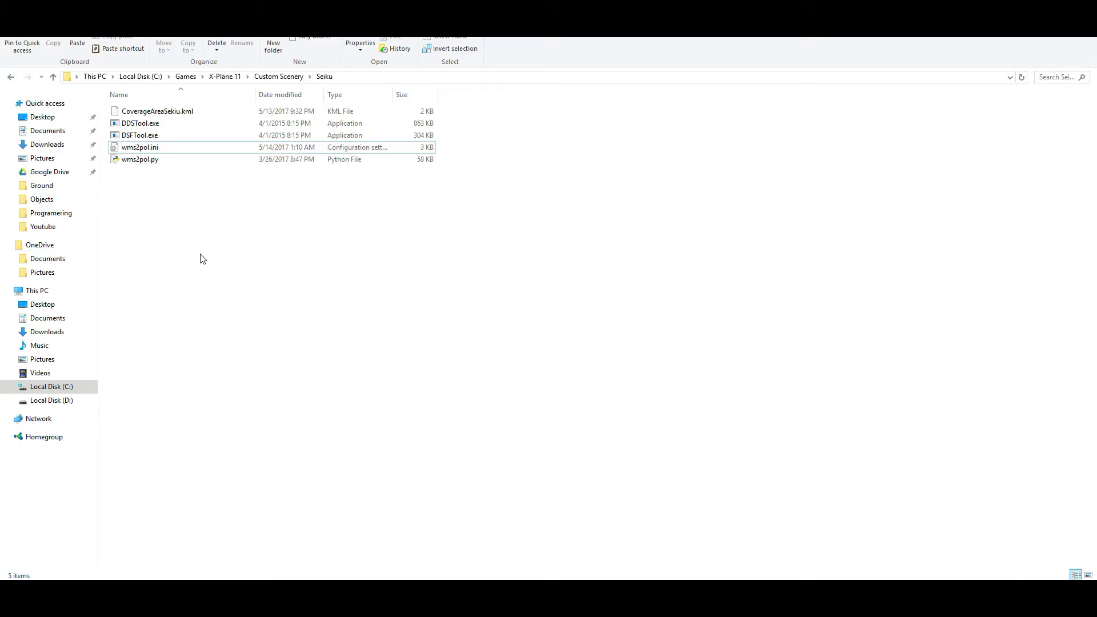
Step: View the Wikipedia article on Web Map Service in the browser and return to the Seiku folder
click(330, 578)
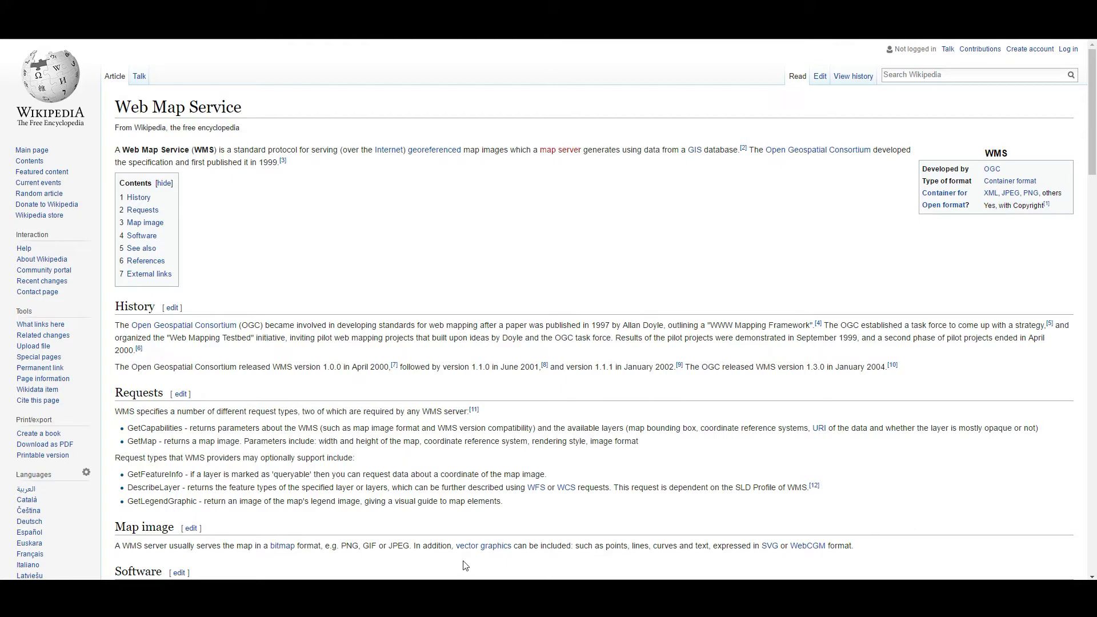
key(alt+Tab)
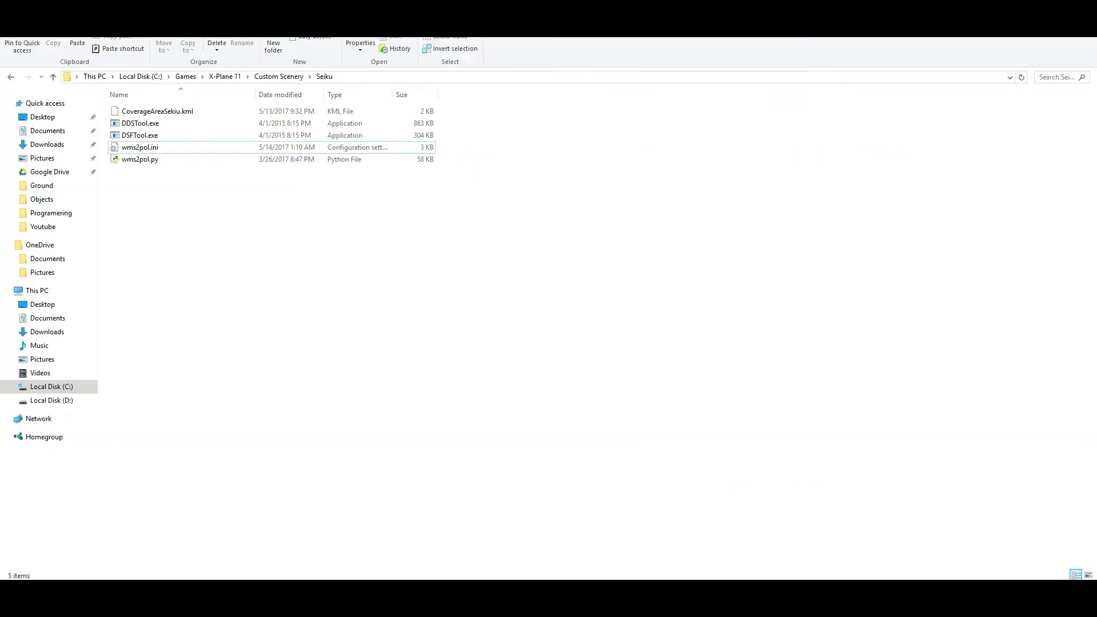
Step: Open wms2pol.ini from the Seiku folder in Notepad, closing the extra Notepad window
double_click(144, 148)
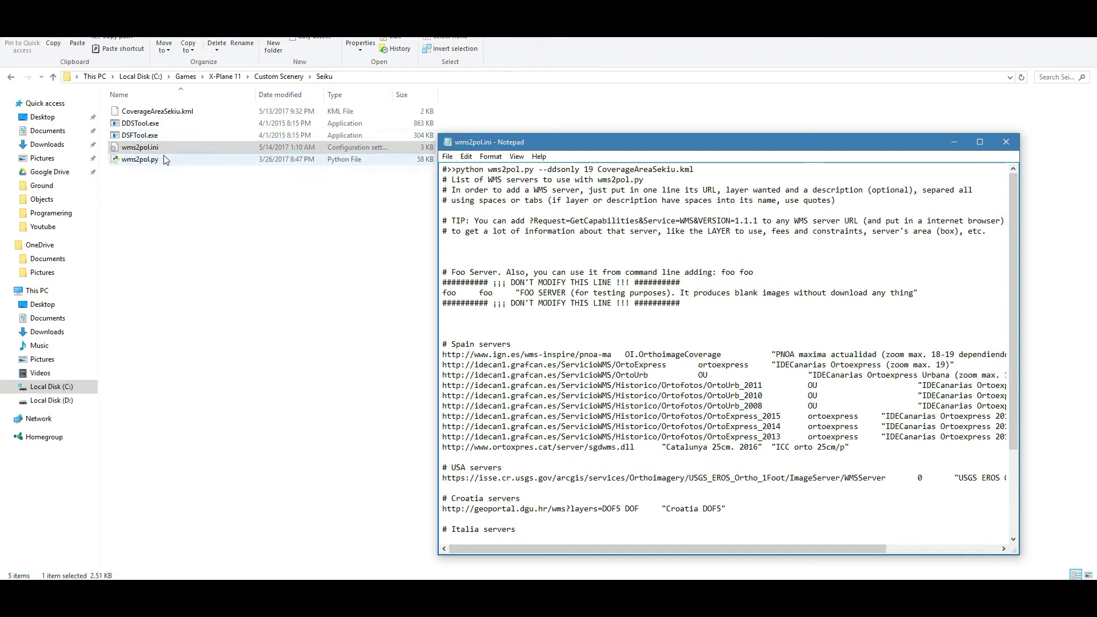
click(163, 167)
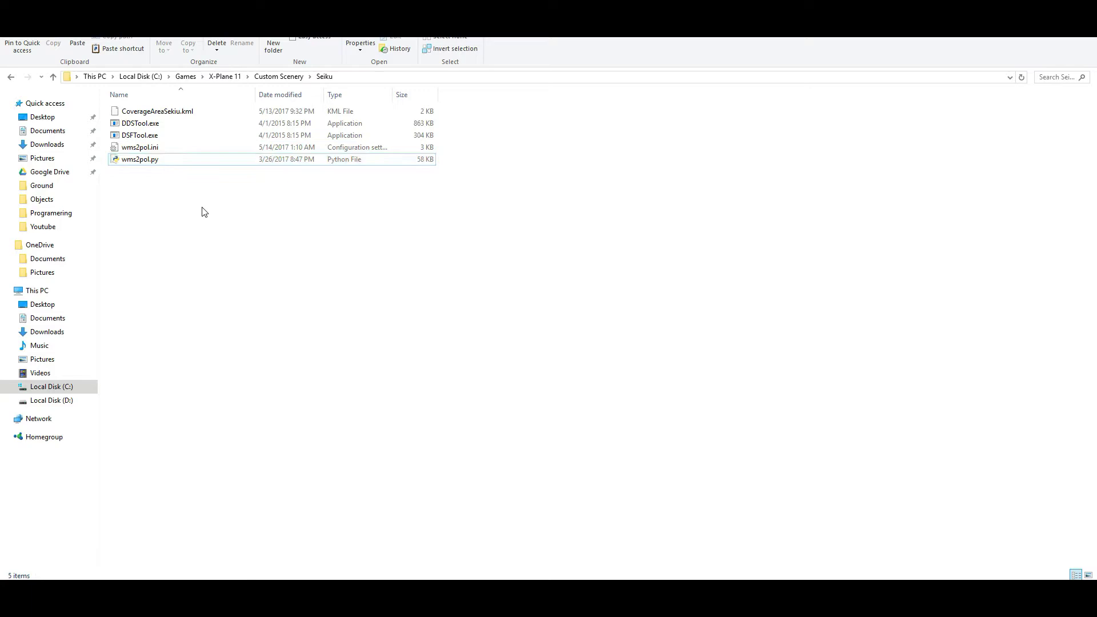
click(164, 165)
click(167, 150)
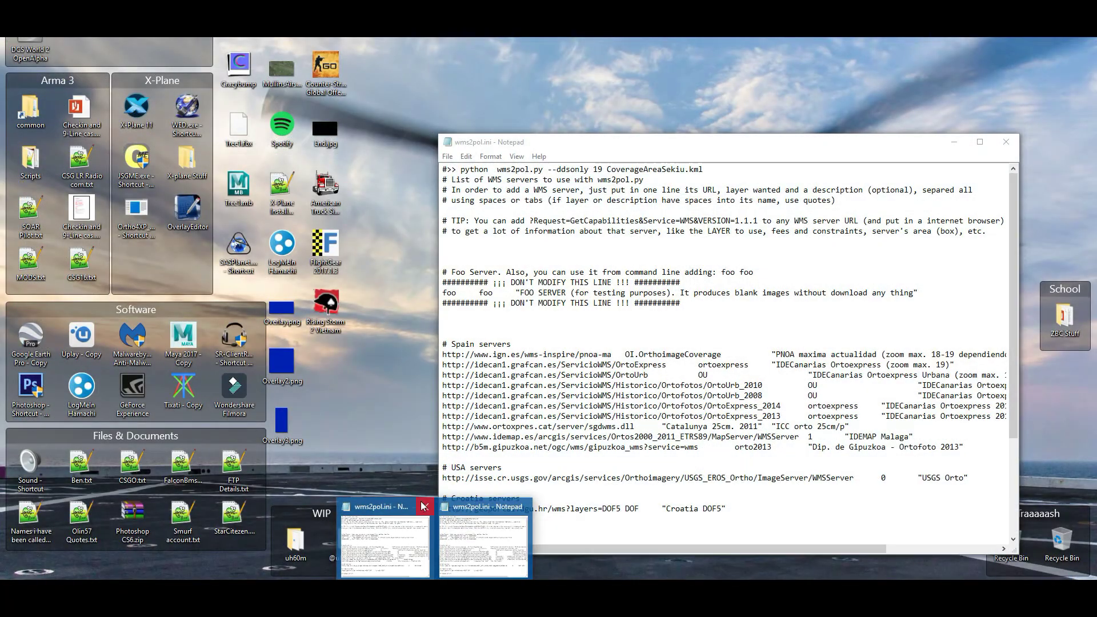
click(423, 506)
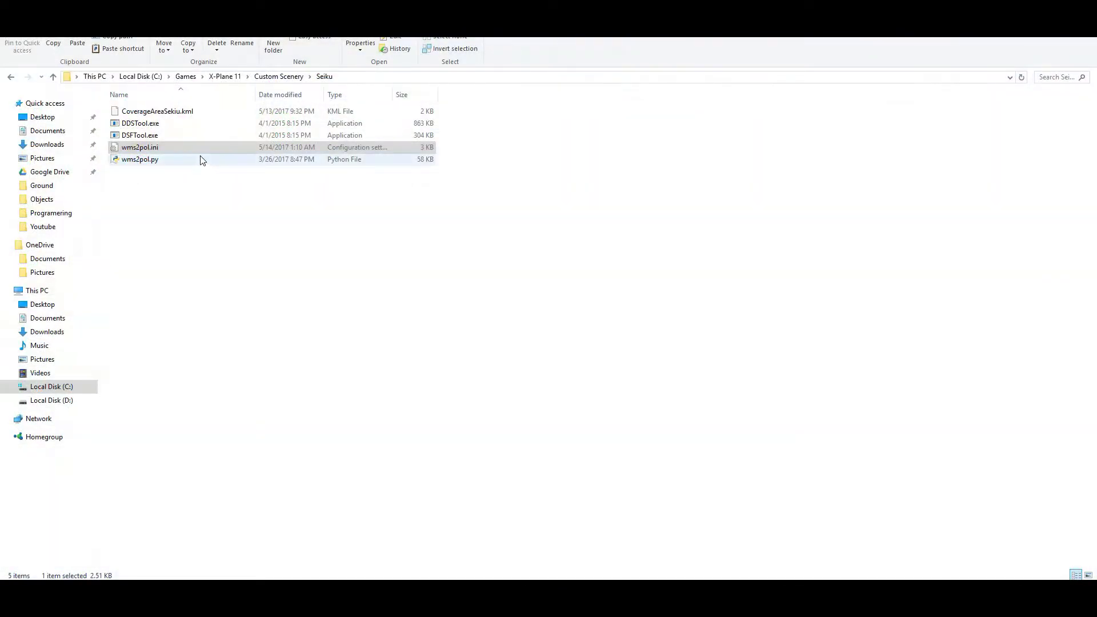
double_click(162, 147)
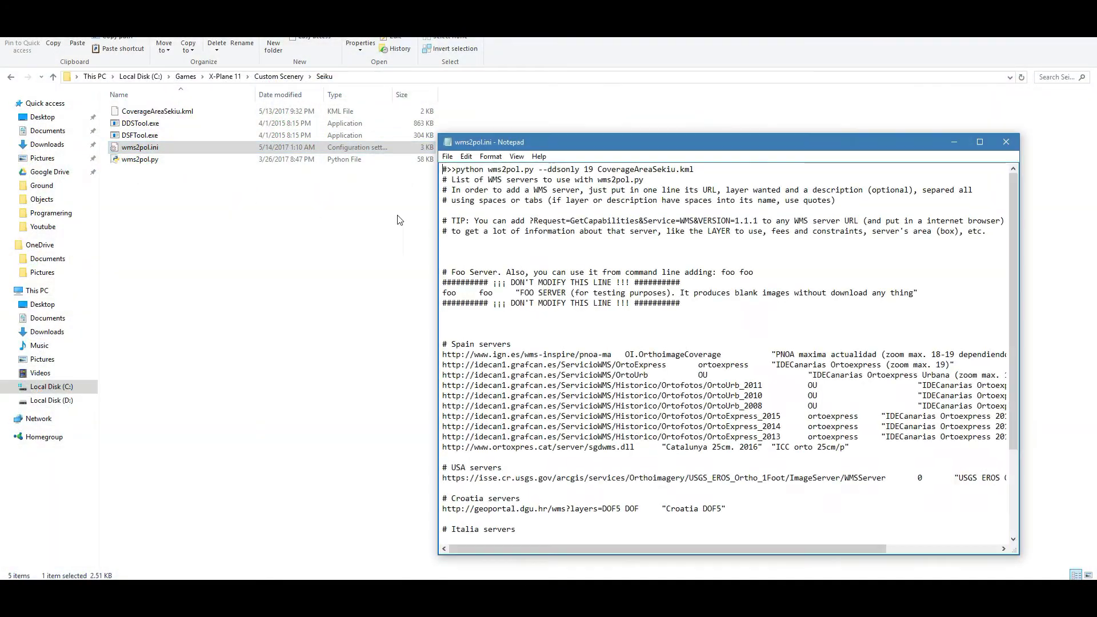
Step: Examine the Spain server entries and the USA server's URL and layer in wms2pol.ini
scroll(784, 257, down, 4)
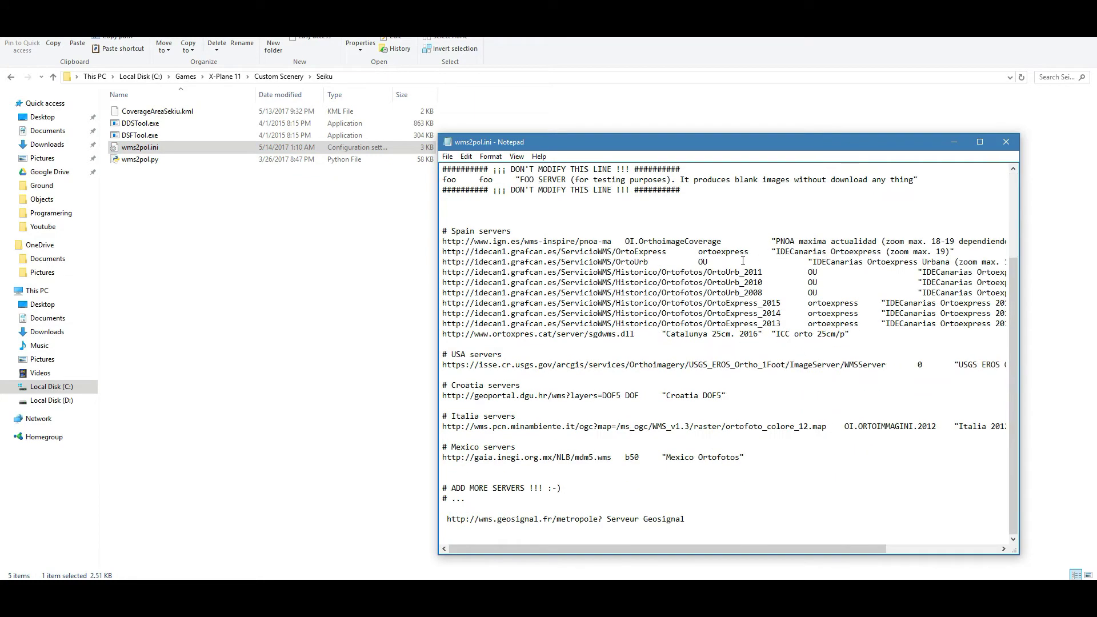
drag(444, 241, 604, 335)
click(631, 303)
drag(443, 365, 919, 364)
click(920, 365)
drag(443, 365, 698, 364)
click(697, 365)
click(457, 402)
Step: Review the whole wms2pol.ini file, from the header instructions through the USGS URL to the last server entry
scroll(528, 486, up, 4)
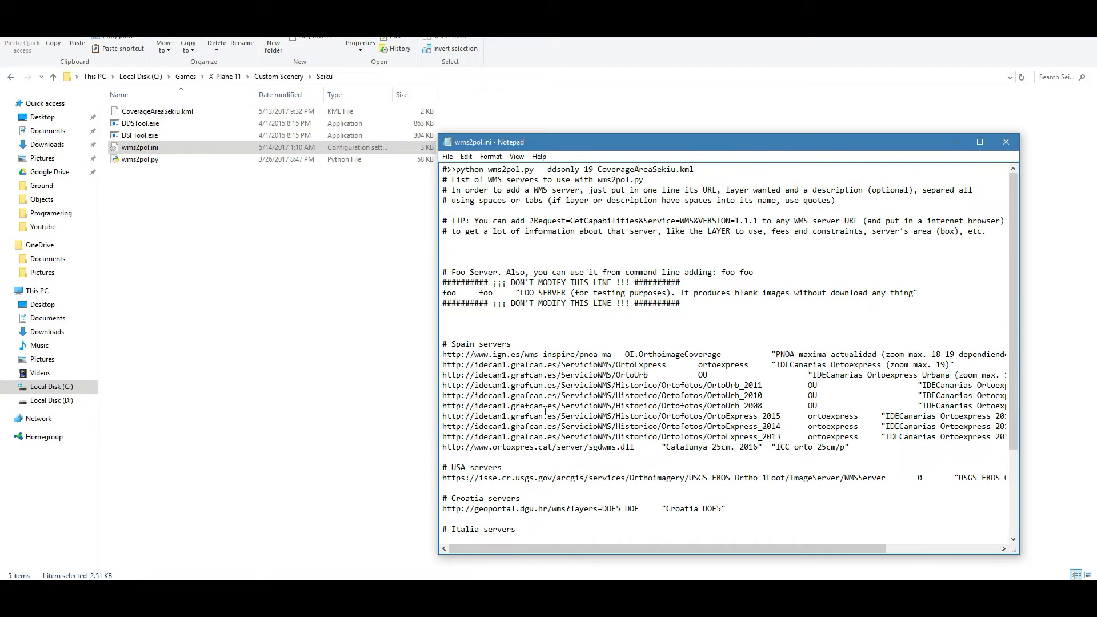
scroll(546, 411, down, 3)
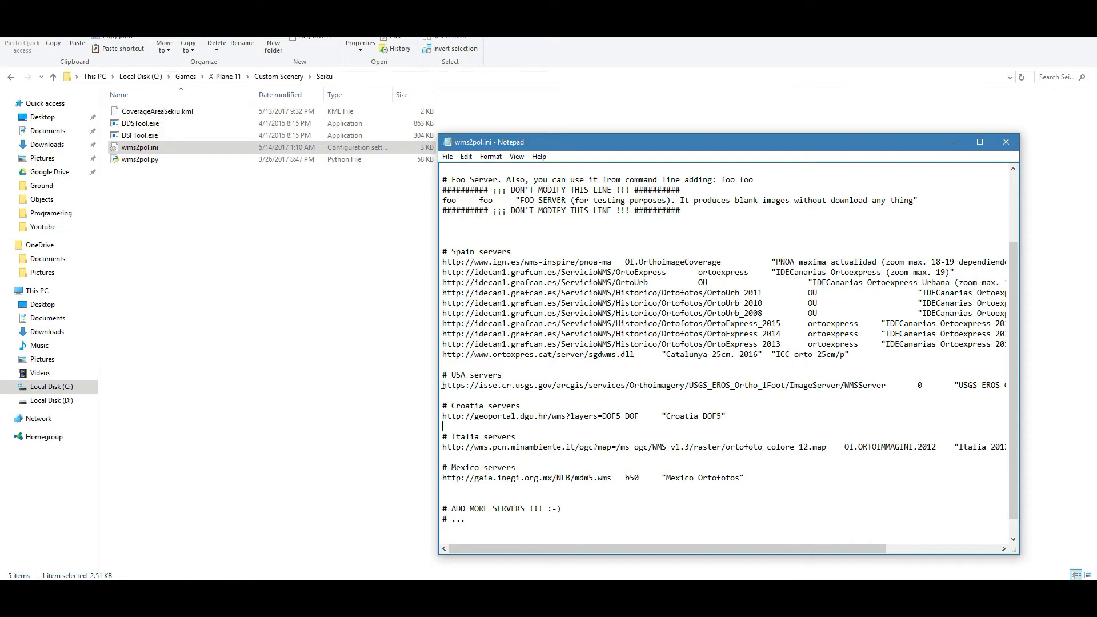
double_click(601, 387)
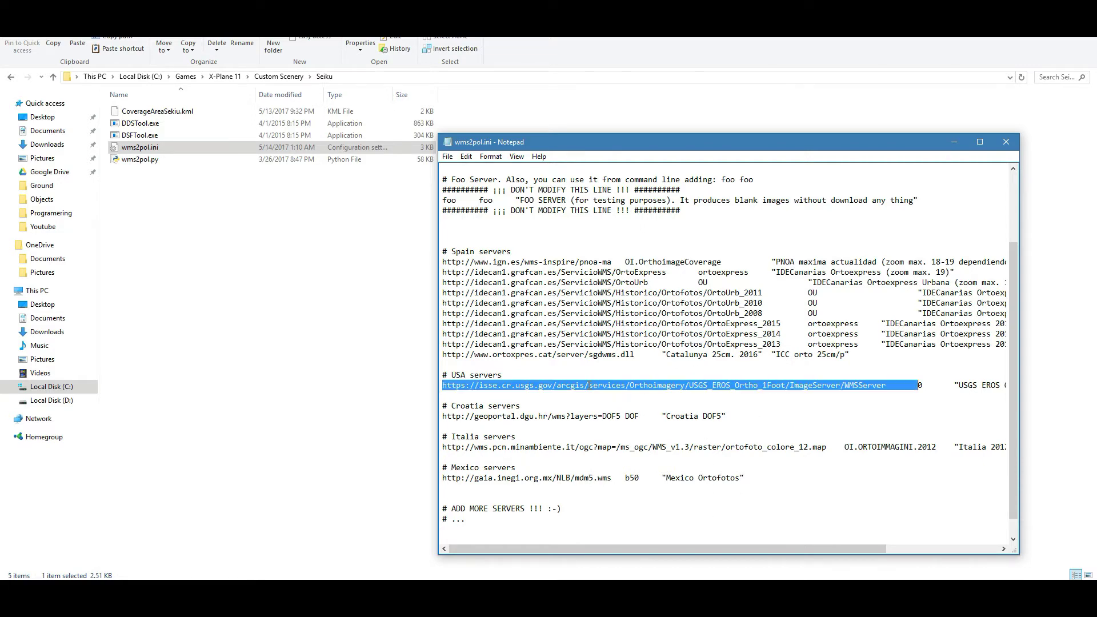
click(756, 409)
scroll(743, 396, up, 3)
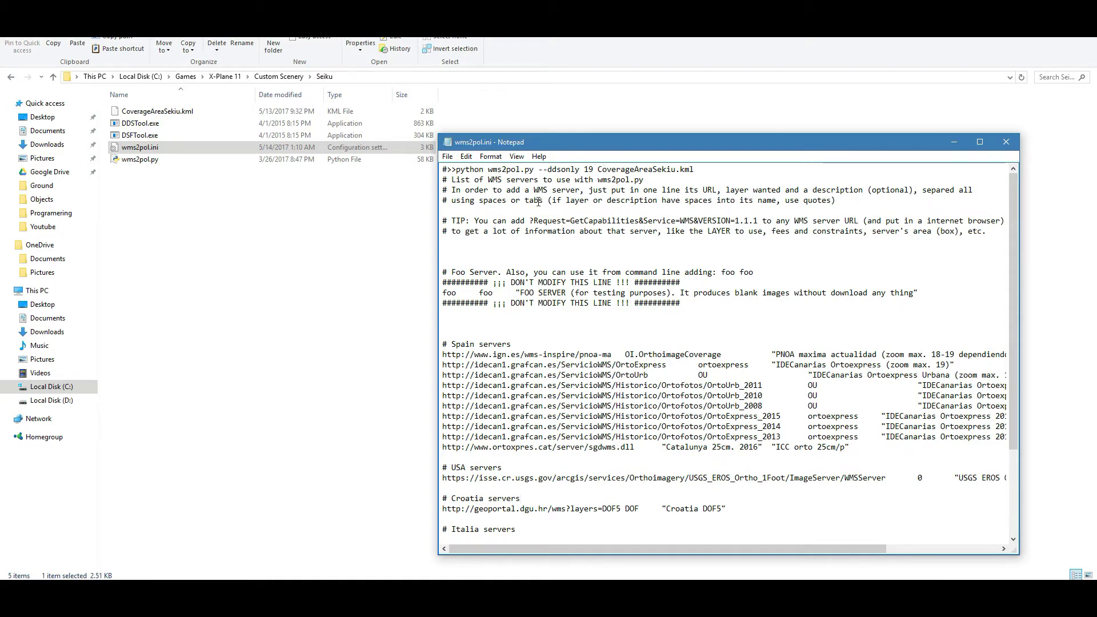
scroll(689, 316, down, 4)
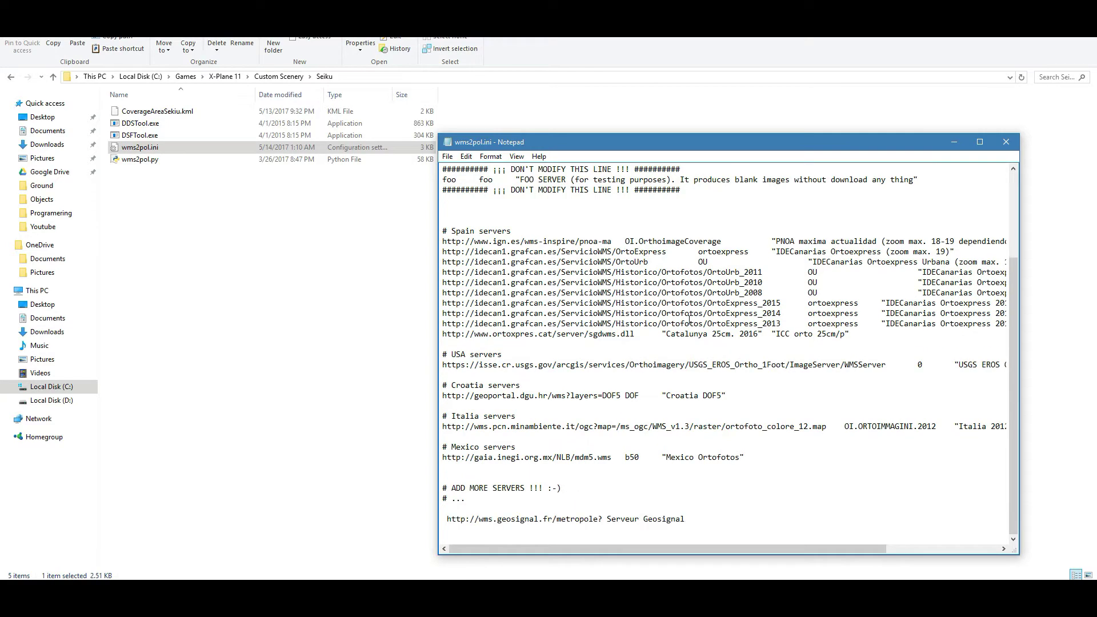
scroll(689, 319, up, 4)
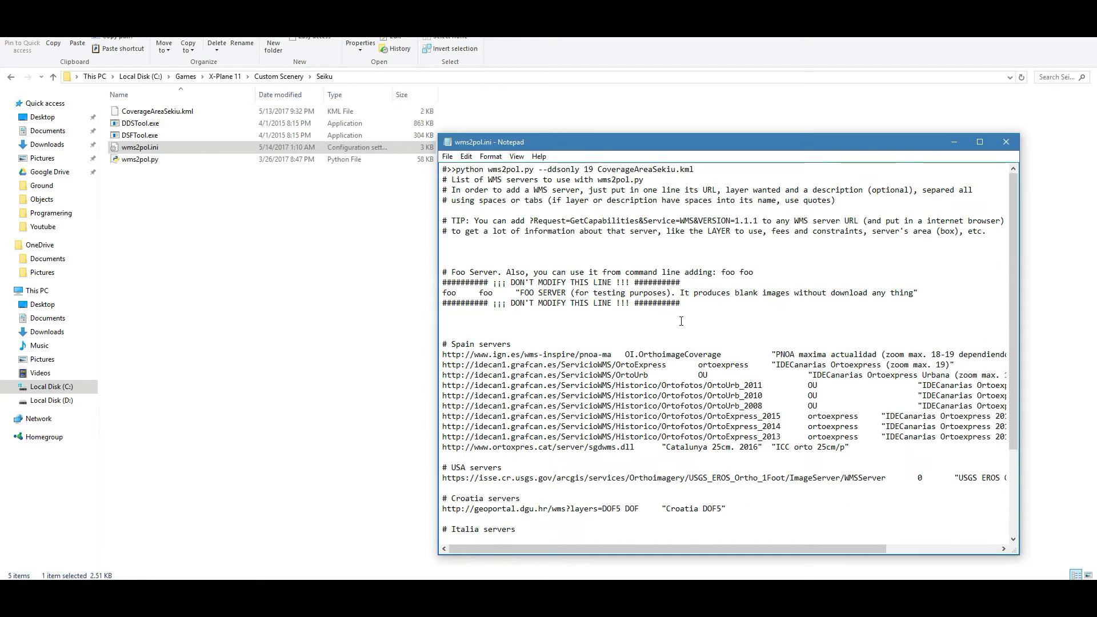
scroll(681, 322, down, 4)
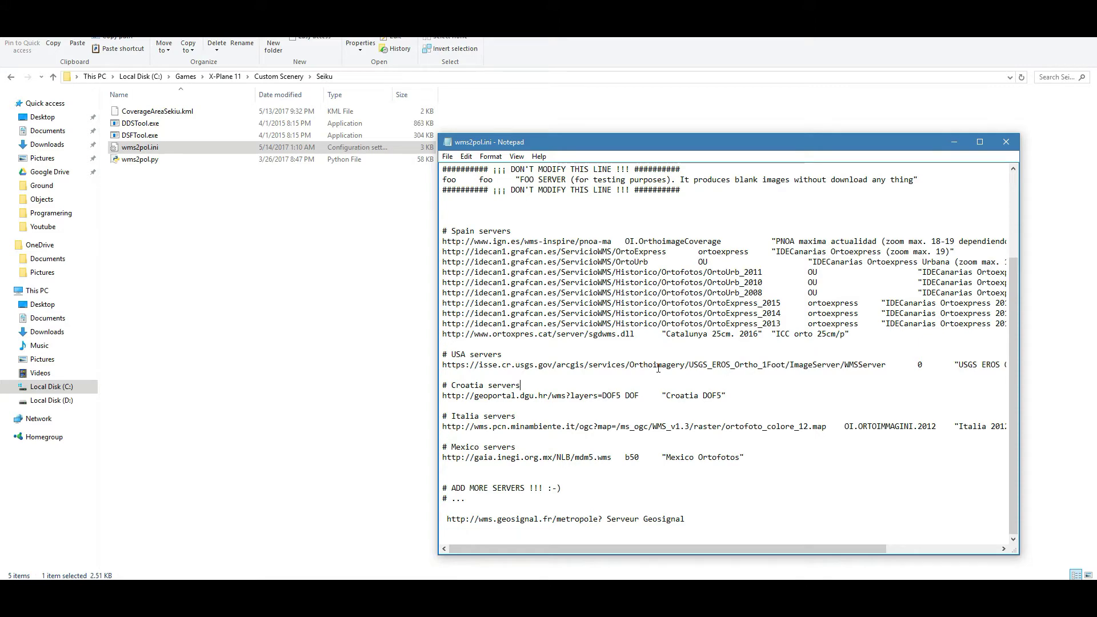
scroll(657, 366, up, 4)
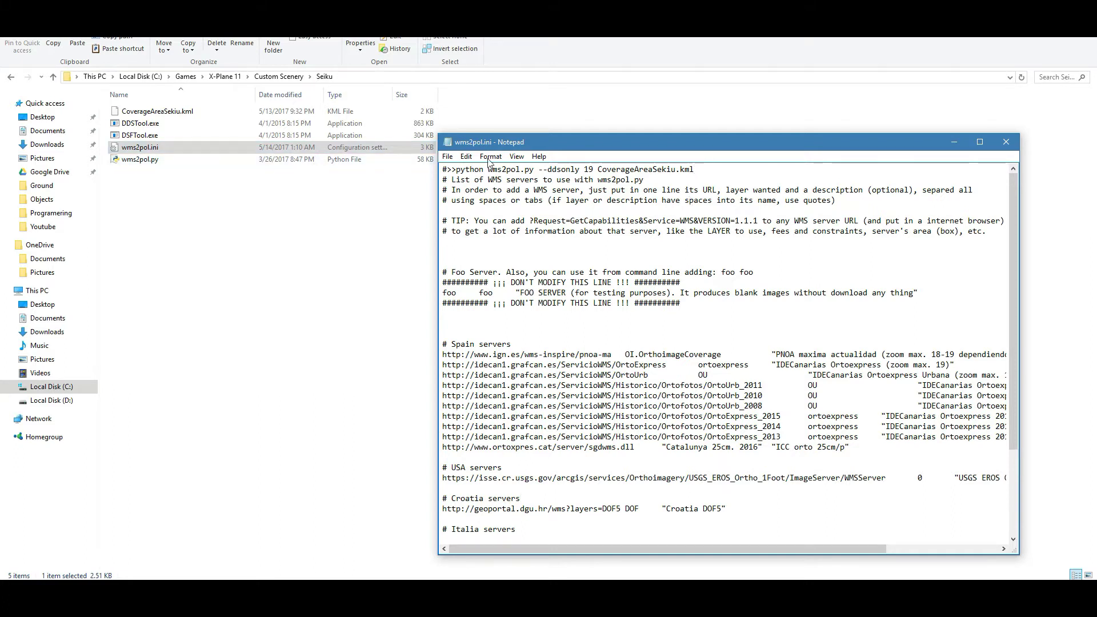
Step: Highlight the full command line "python wms2pol.py --ddsonly 19 CoverageAreaSekiu.kml" at the start of wms2pol.ini
drag(714, 169, 444, 169)
right_click(564, 170)
click(760, 169)
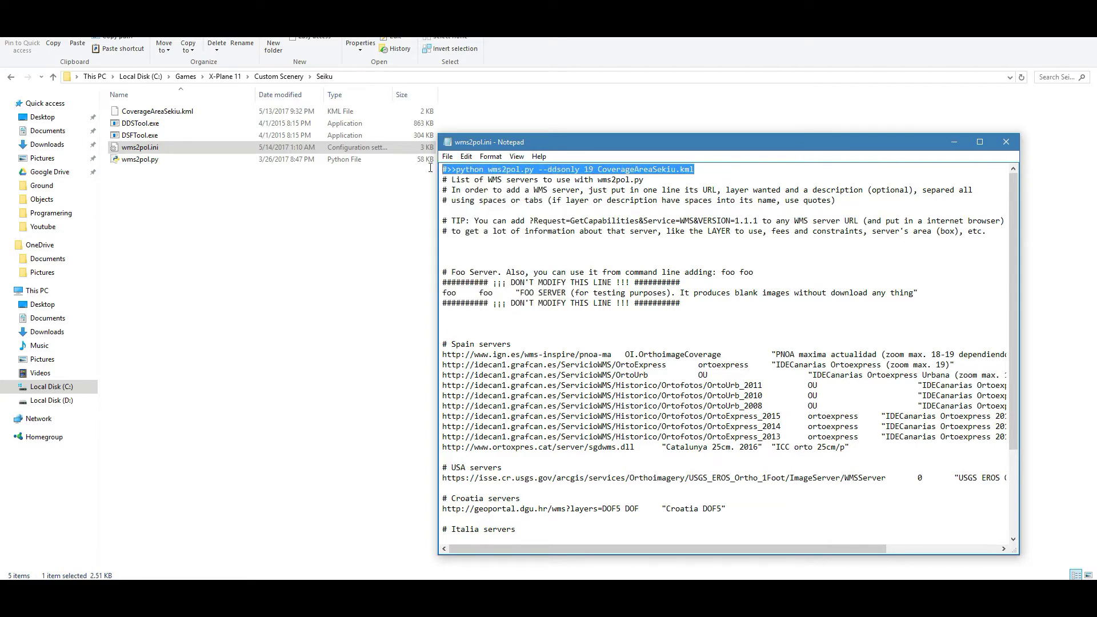
click(716, 169)
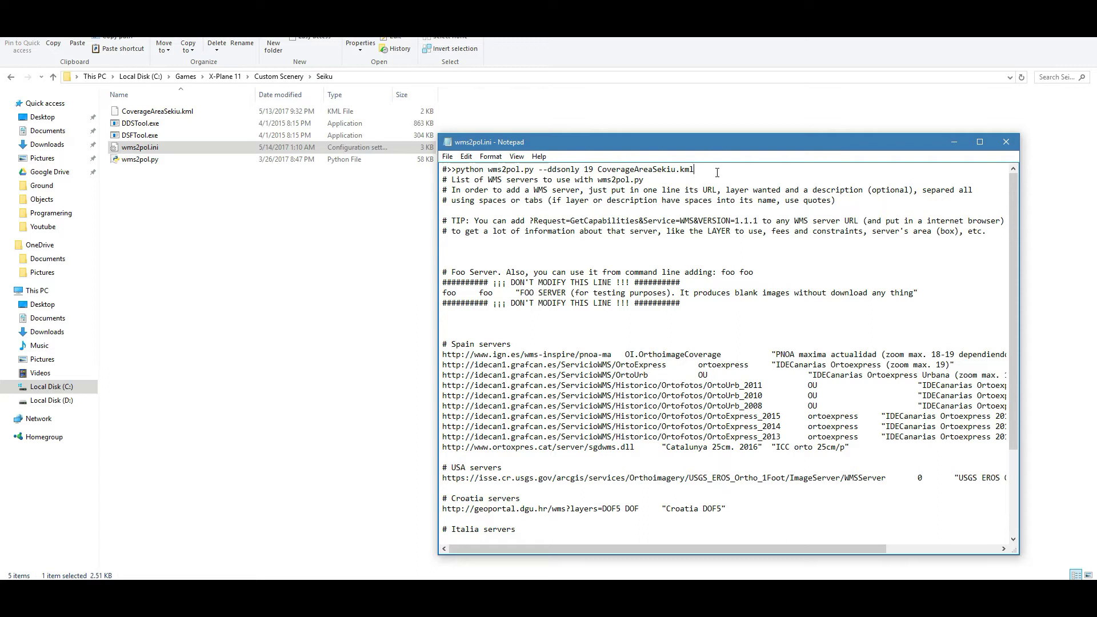
drag(717, 169, 448, 156)
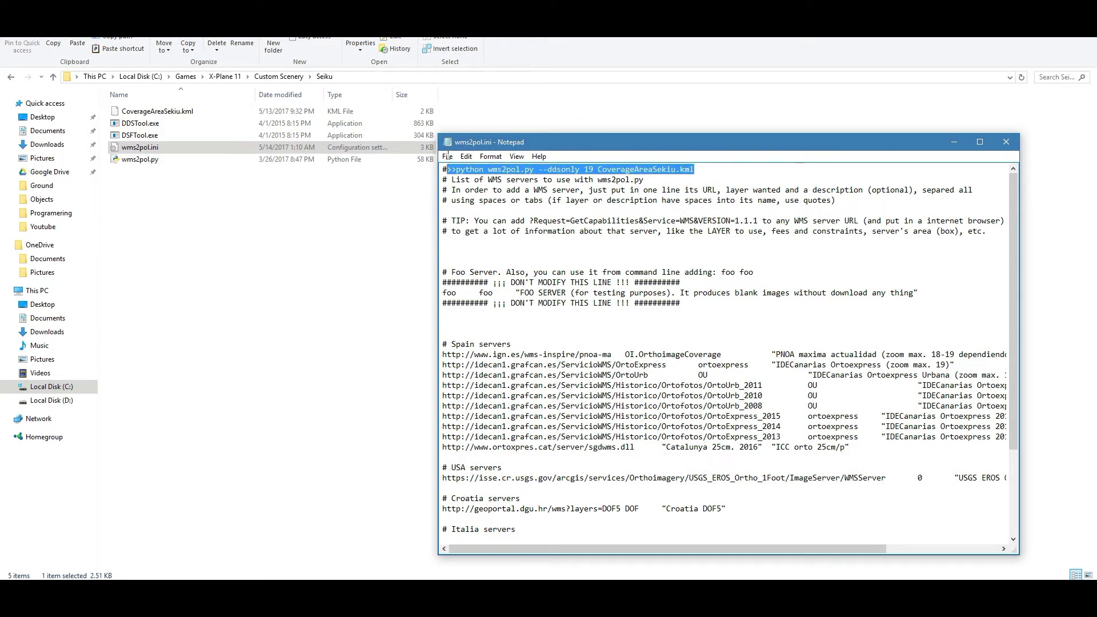
click(722, 178)
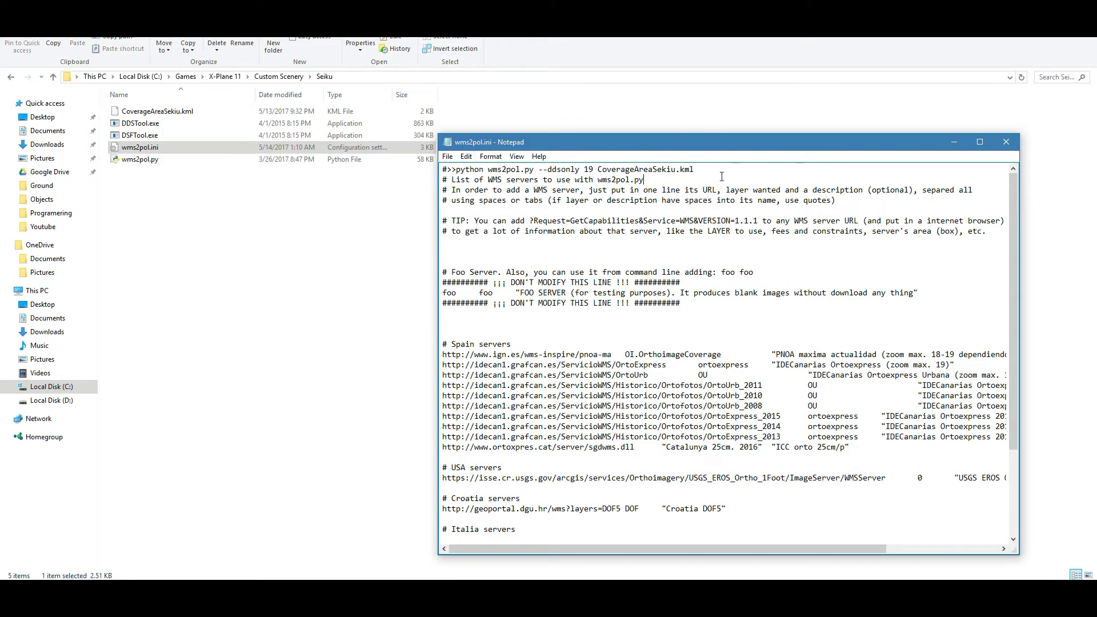
Step: Examine the python, wms2pol.py and --ddsonly parts of the command in the first line
drag(447, 169, 521, 169)
click(457, 169)
click(485, 170)
click(527, 171)
drag(539, 170, 580, 170)
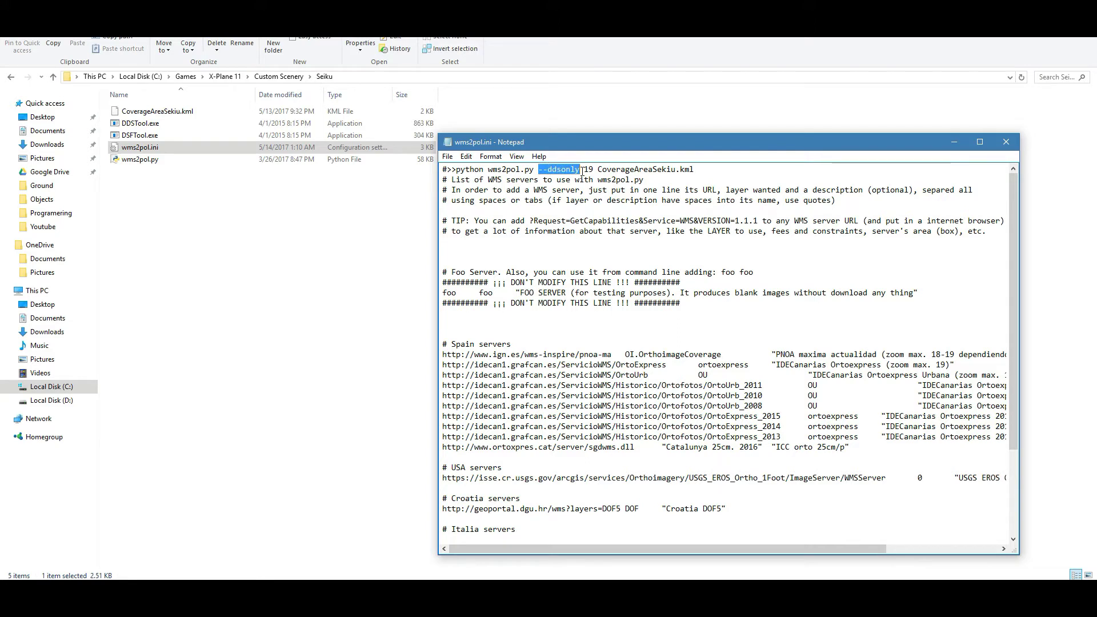
click(668, 170)
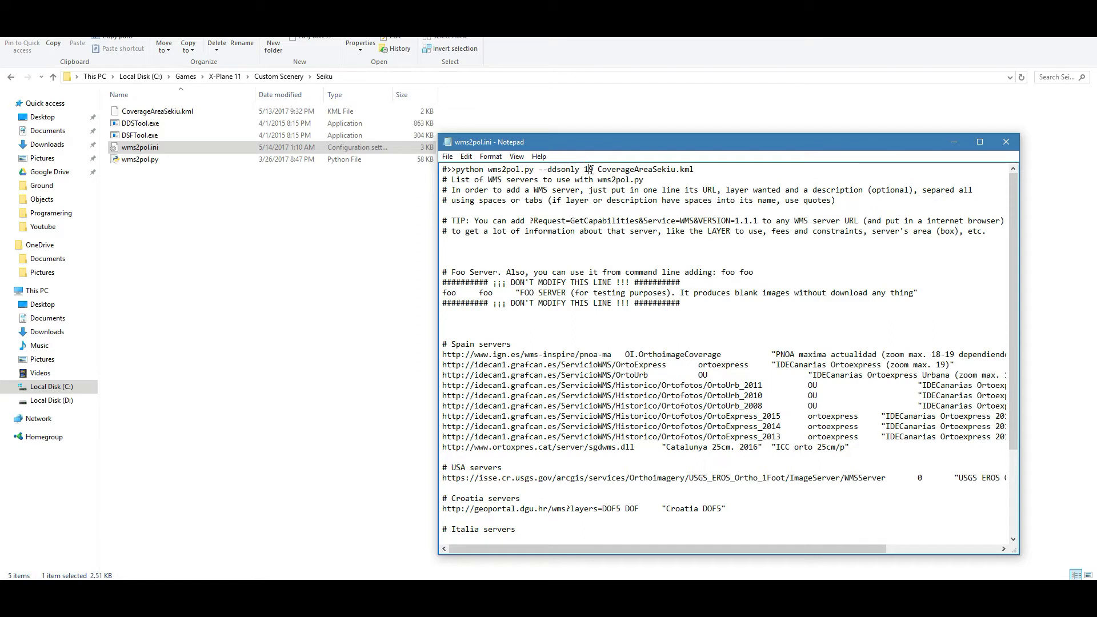
Step: Examine the zoom level 19 and the file name CoverageAreaSekiu.kml in the command line
double_click(588, 170)
click(604, 170)
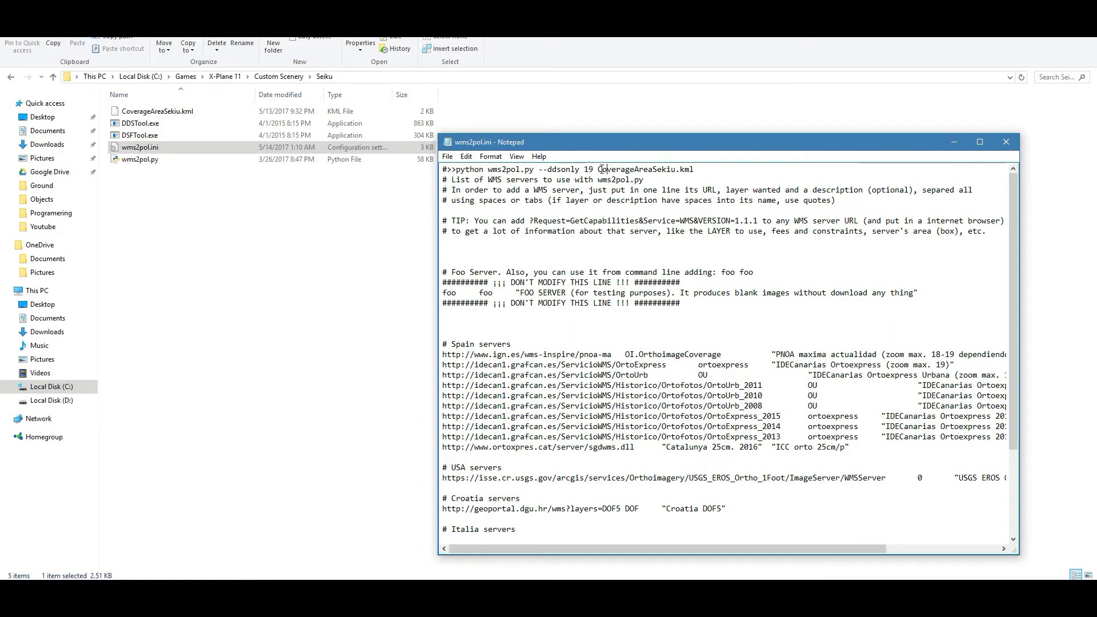
double_click(591, 169)
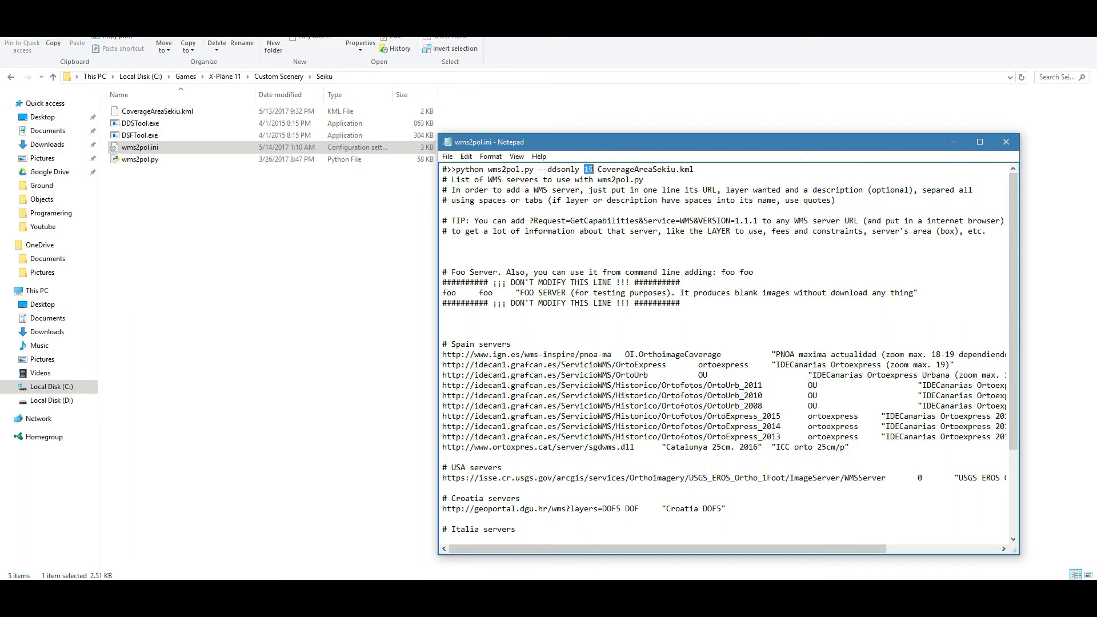
click(593, 169)
drag(598, 169, 694, 170)
click(682, 170)
drag(653, 169, 673, 172)
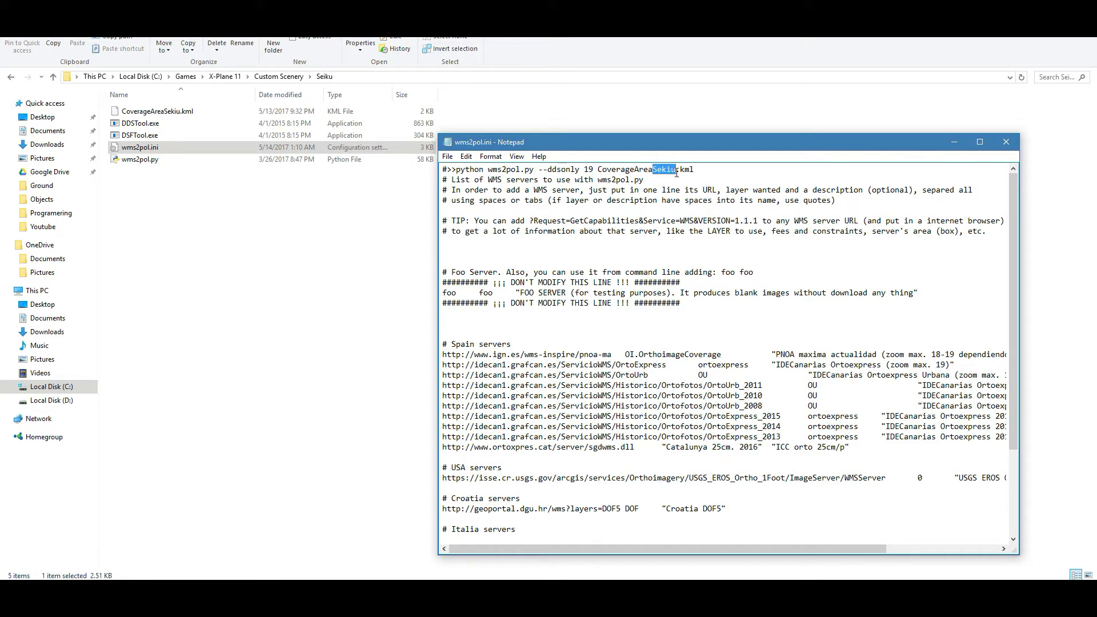
click(697, 170)
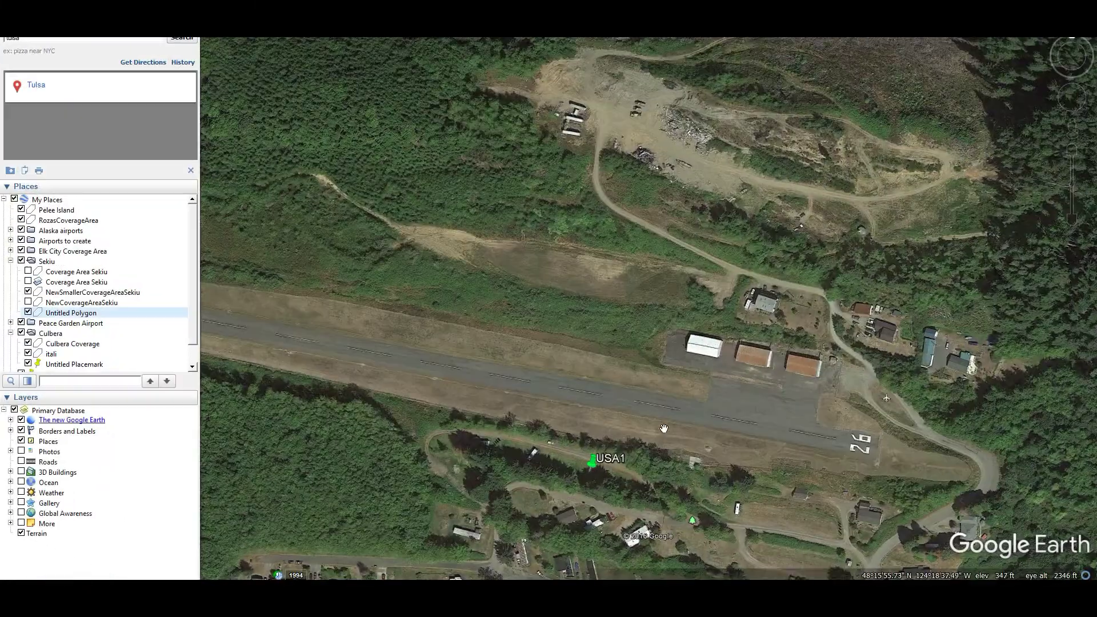
Step: Switch to Google Earth and hide the NewSmallerCoverageAreaSekiu polygon in the Sekiu folder
right_drag(664, 429, 483, 139)
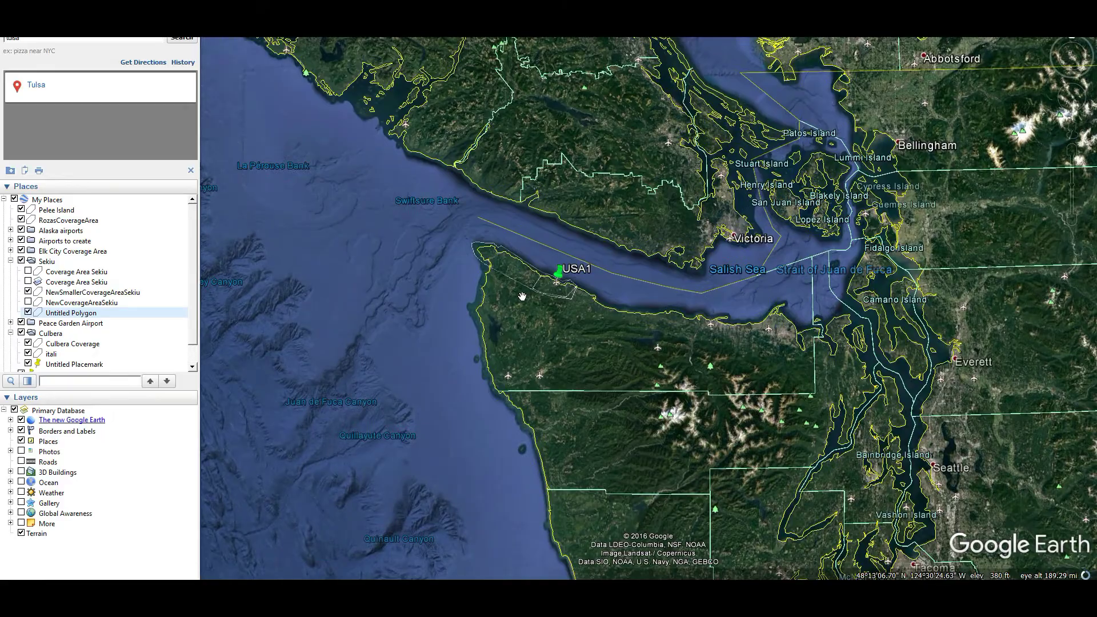
drag(522, 296, 558, 287)
scroll(558, 287, up, 5)
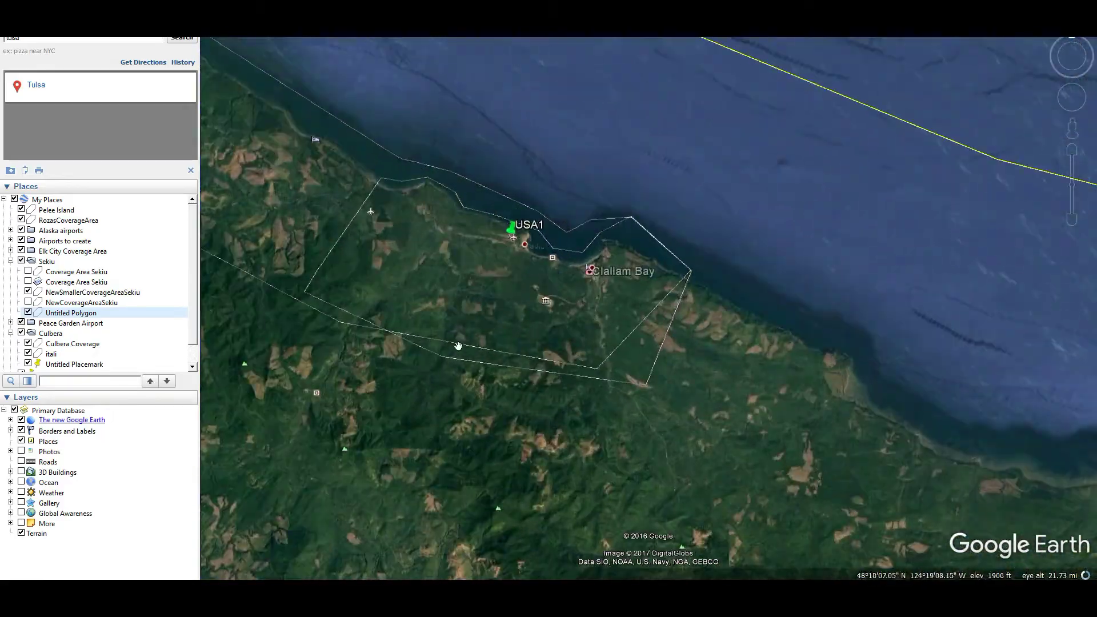
drag(458, 346, 490, 349)
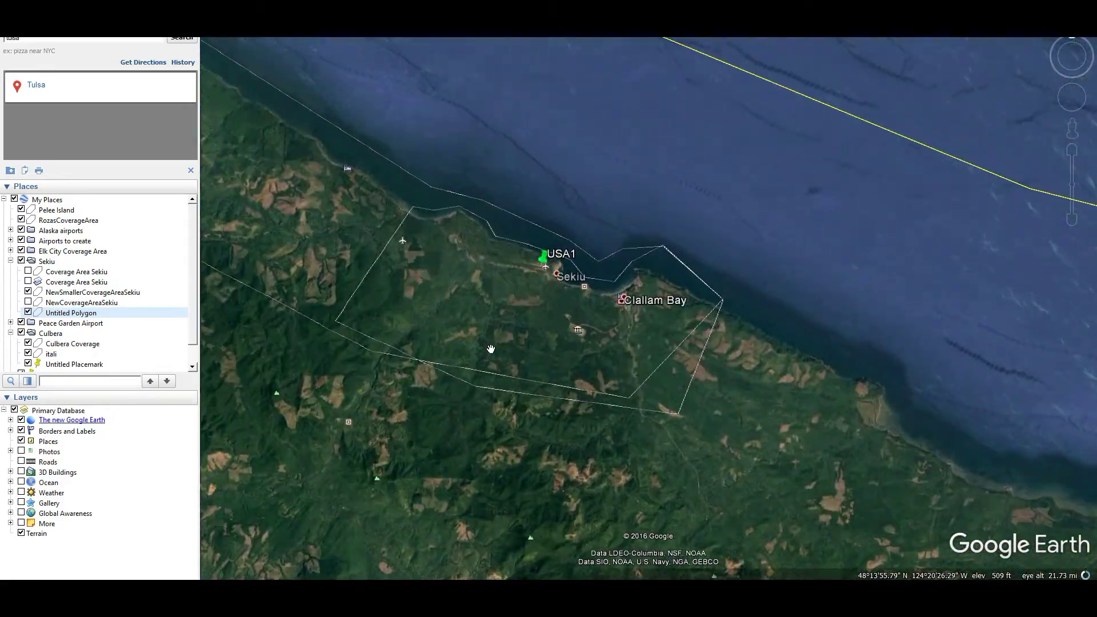
click(28, 292)
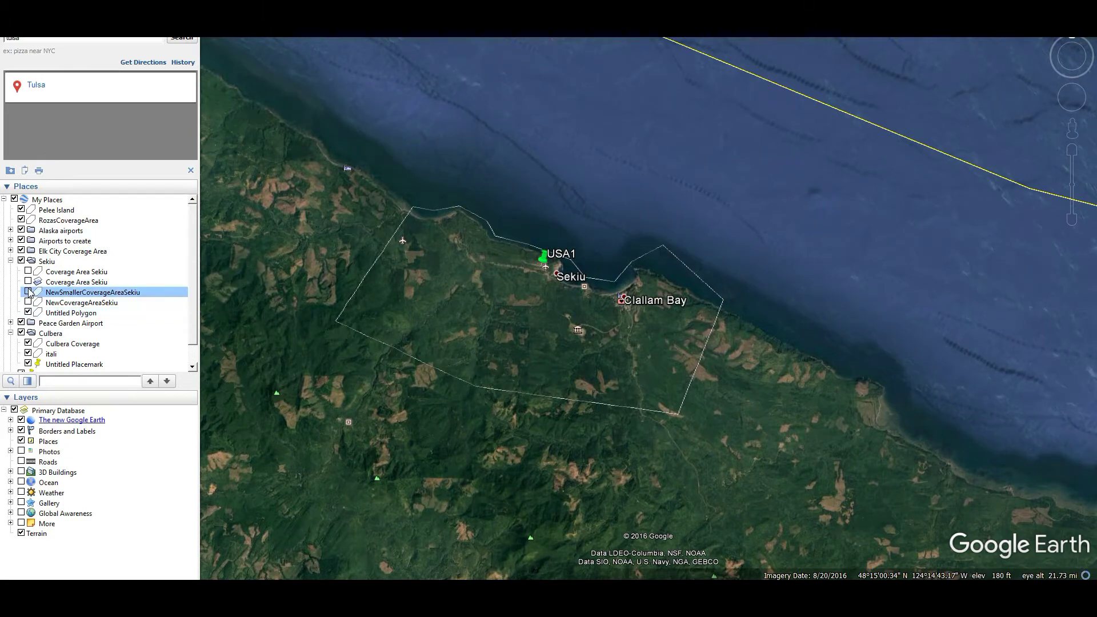
drag(648, 378, 685, 399)
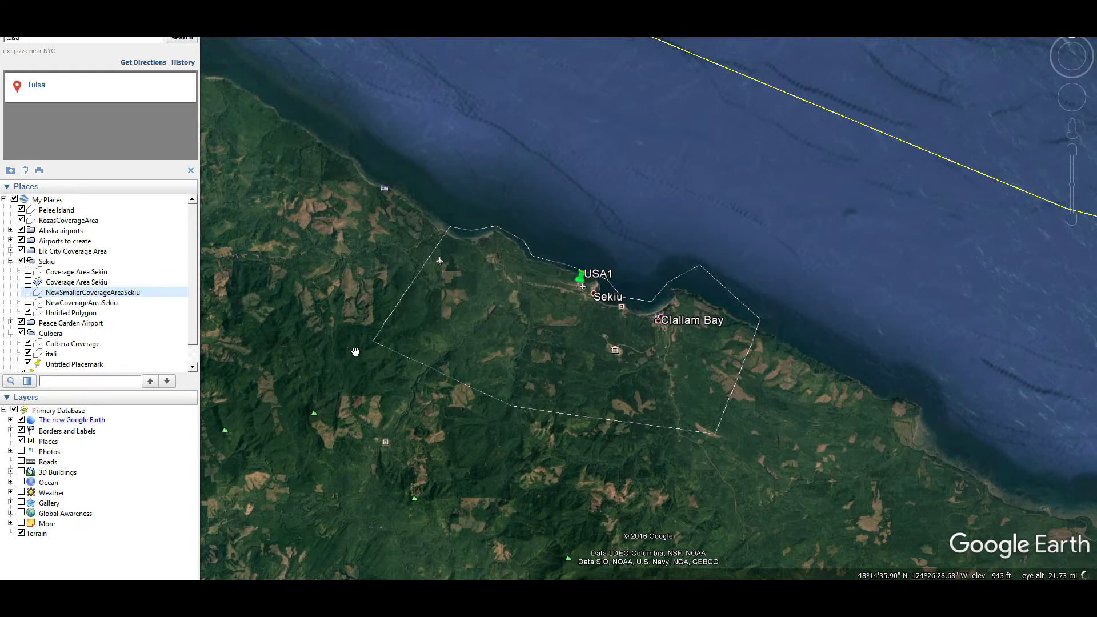
Step: Select the Untitled Polygon in the Sekiu folder and examine its outline around Sekiu and Clallam Bay
click(78, 314)
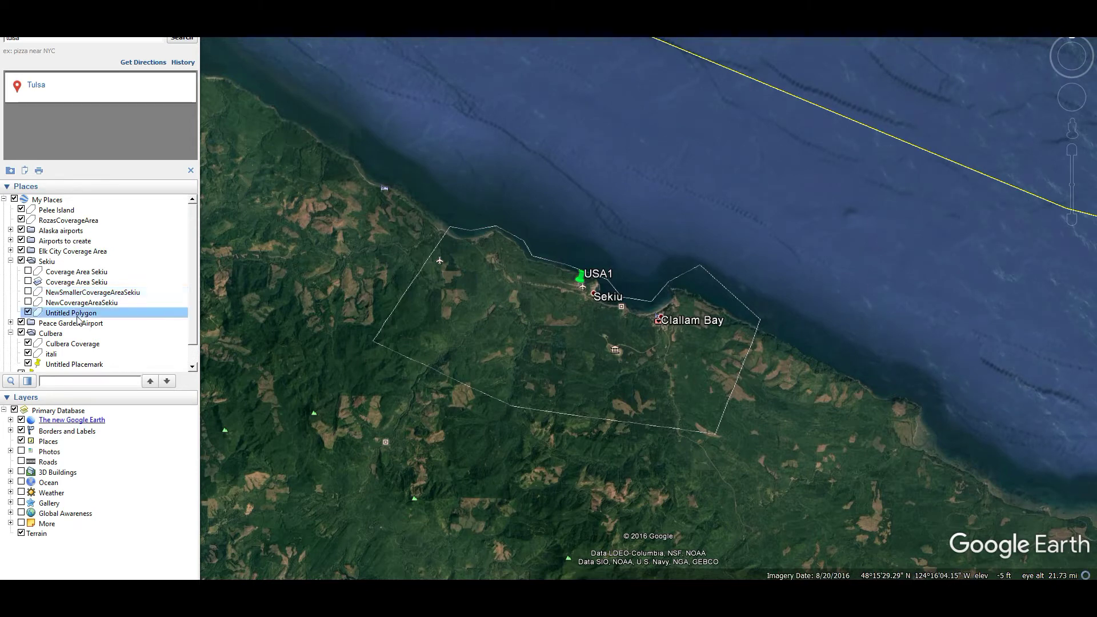
drag(551, 313, 534, 302)
scroll(534, 302, up, 3)
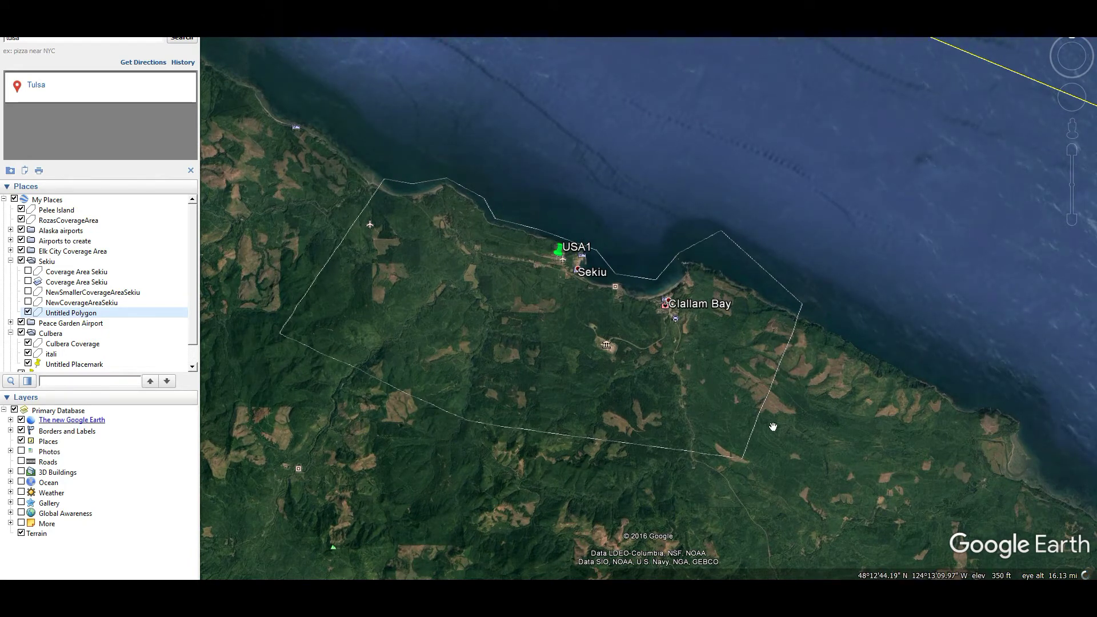
right_click(69, 317)
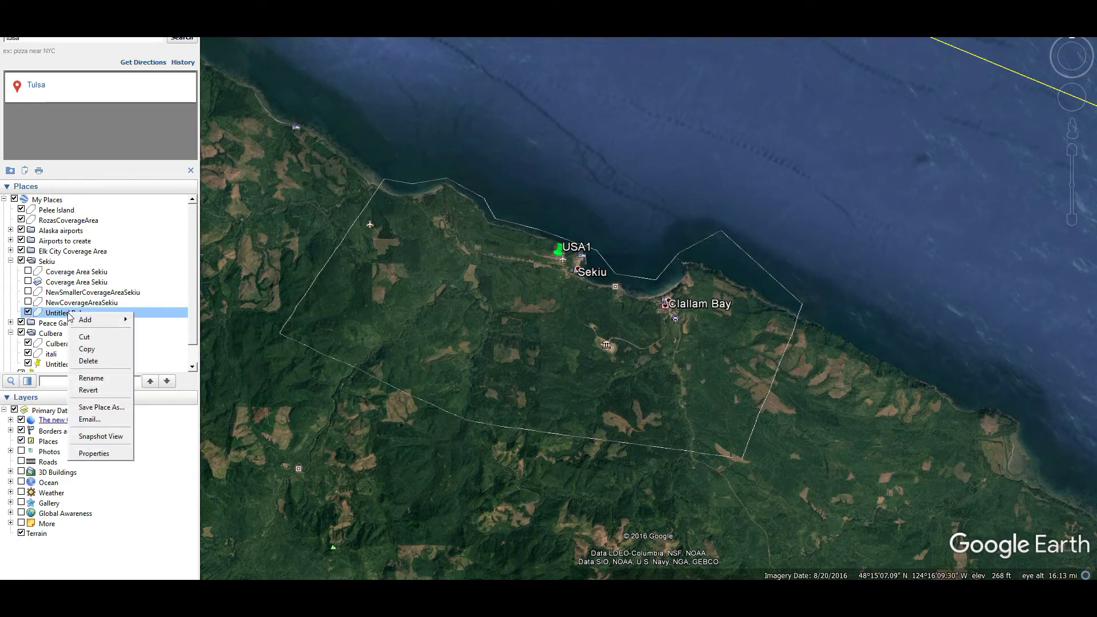
click(64, 318)
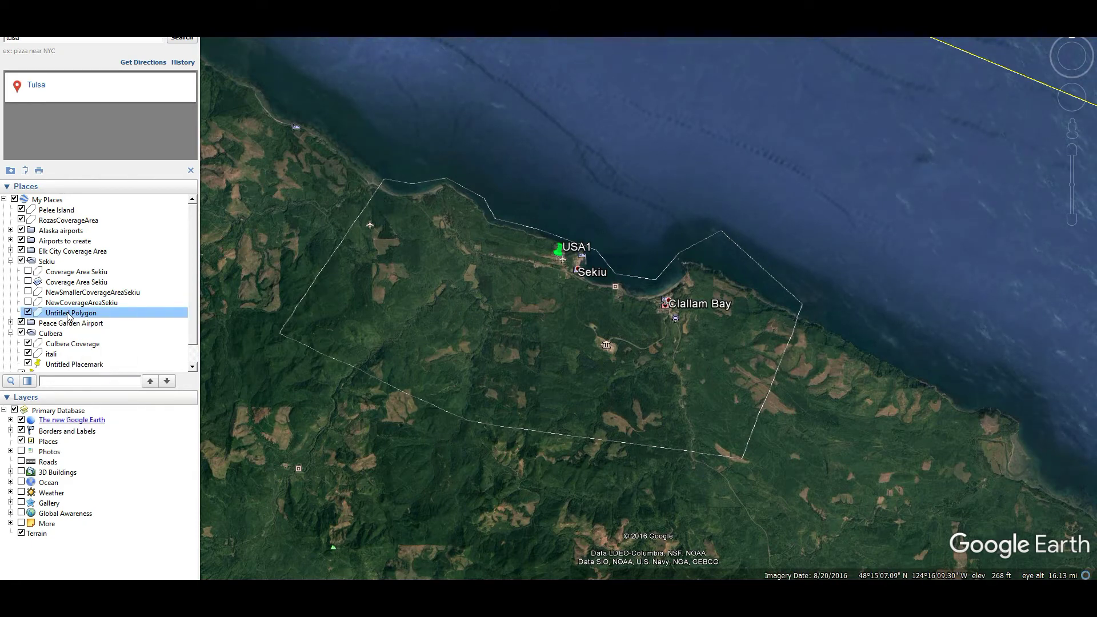
Step: Save the Untitled Polygon as a KML file named UntitledPolygon.kml
right_click(67, 316)
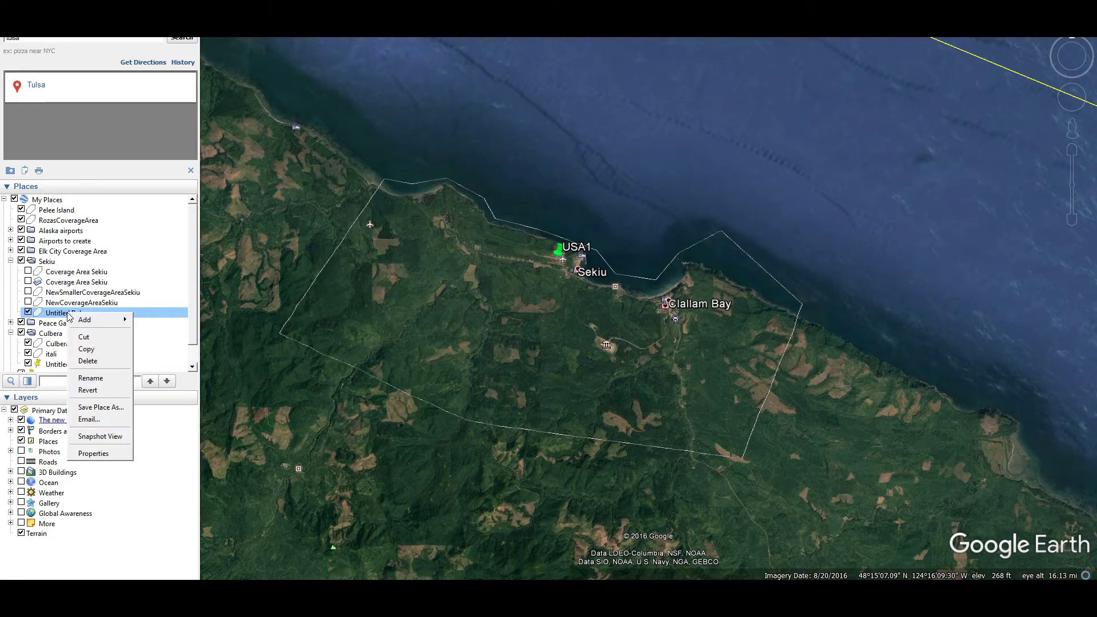
click(103, 407)
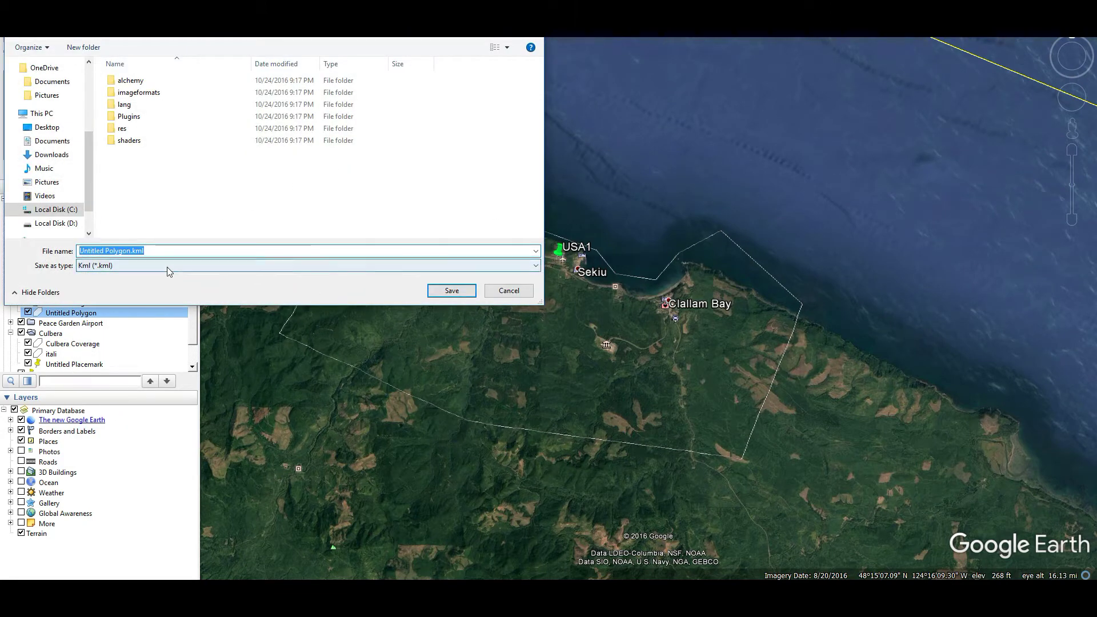
click(107, 250)
key(BackSpace)
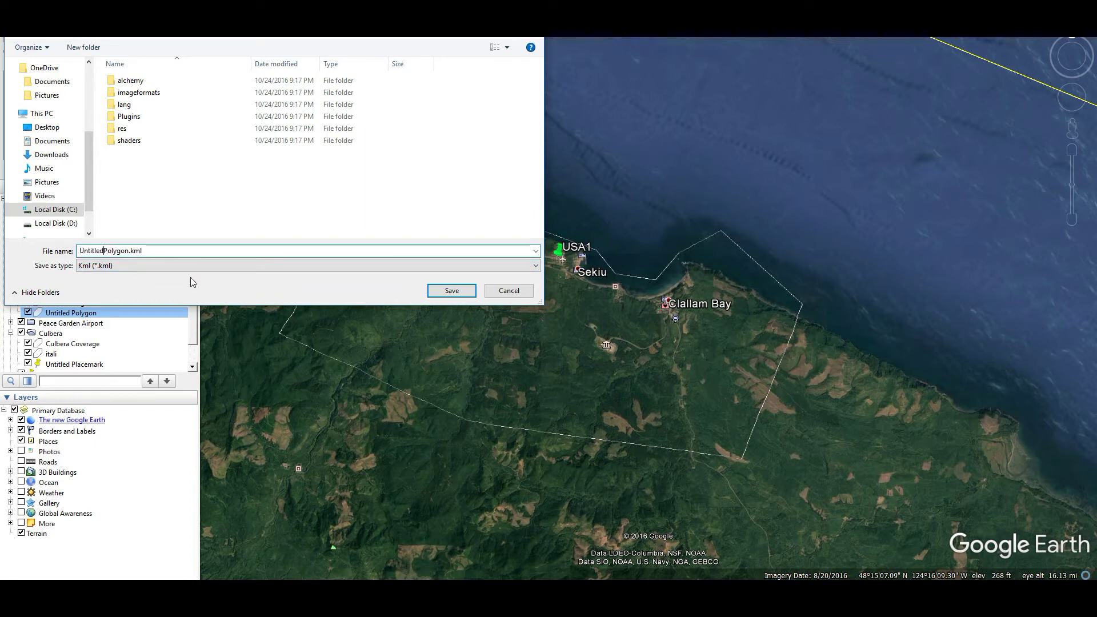
click(449, 290)
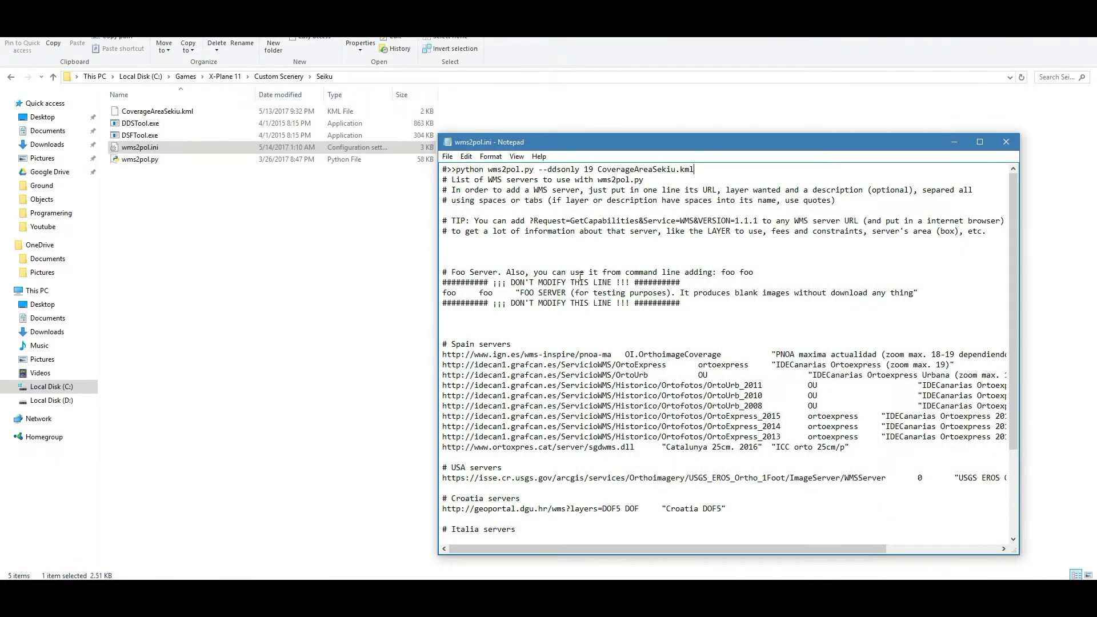
Step: Examine the file name CoverageAreaSekiu.kml in the command line of wms2pol.ini against the KML file in the Seiku folder
key(alt+F4)
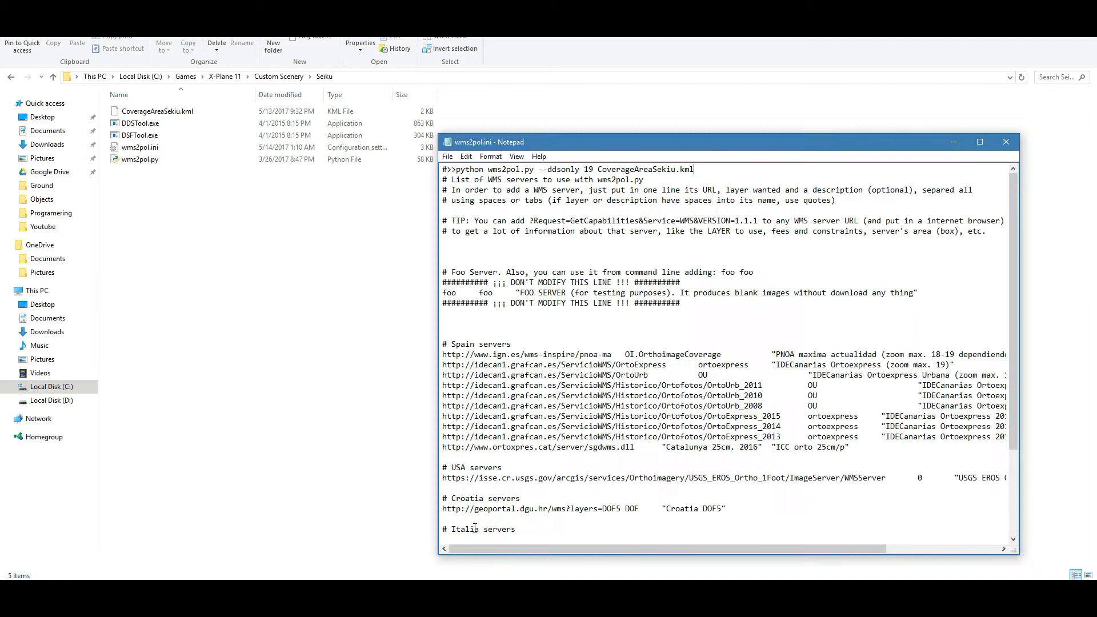
drag(598, 169, 709, 172)
click(709, 171)
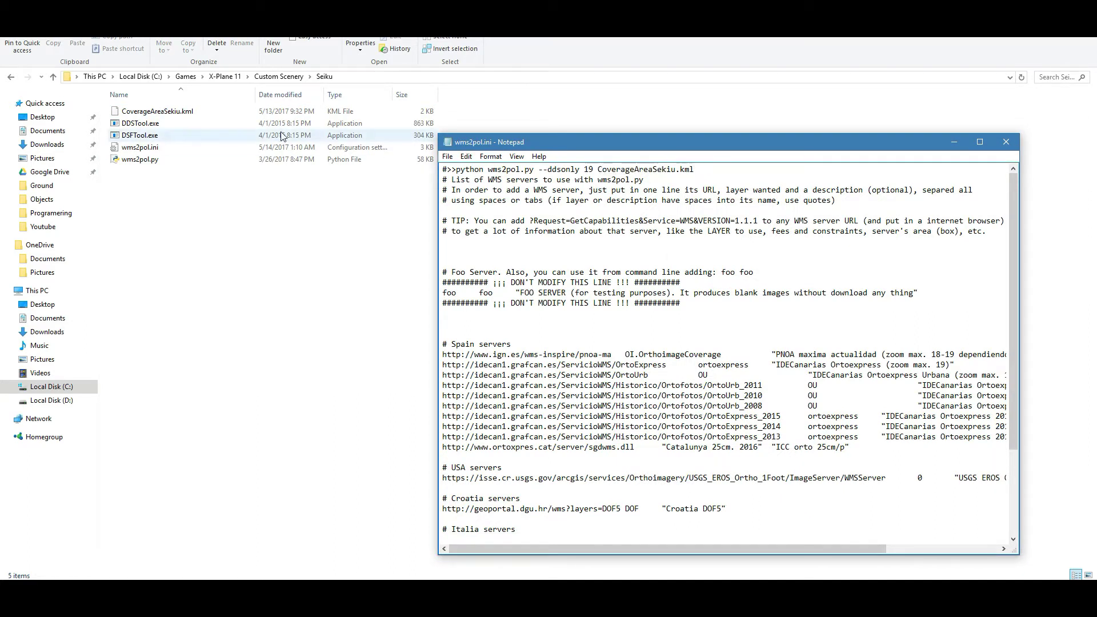
Step: Copy the command text ">>python wms2pol.py --ddsonly 19 CoverageAreaSekiu.kml" from the first line of wms2pol.ini
drag(694, 169, 446, 162)
key(cmd+c)
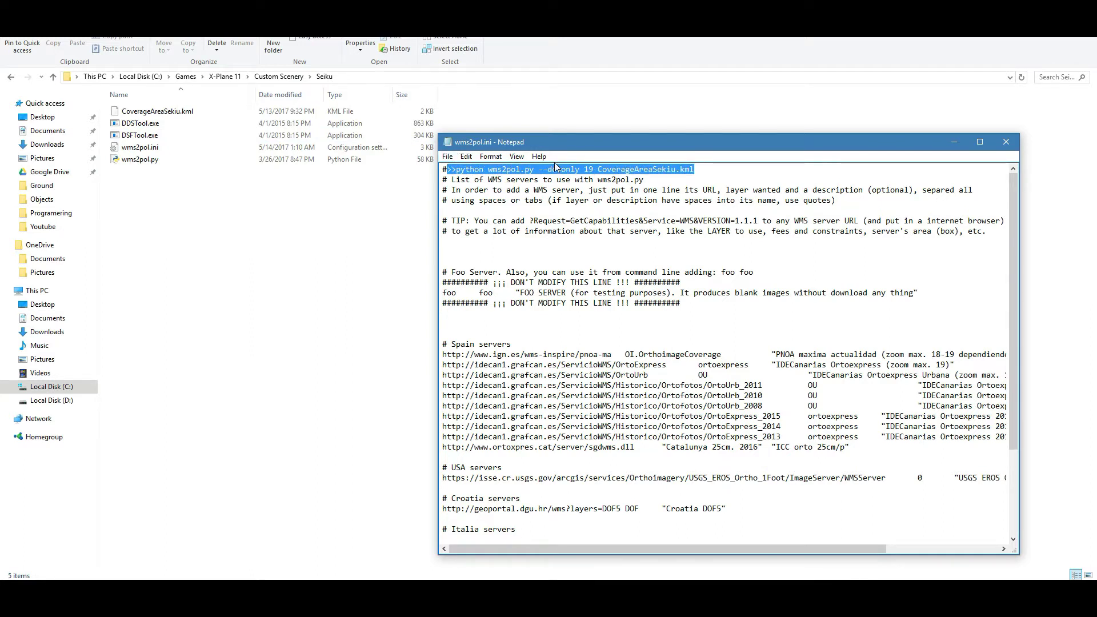
click(308, 234)
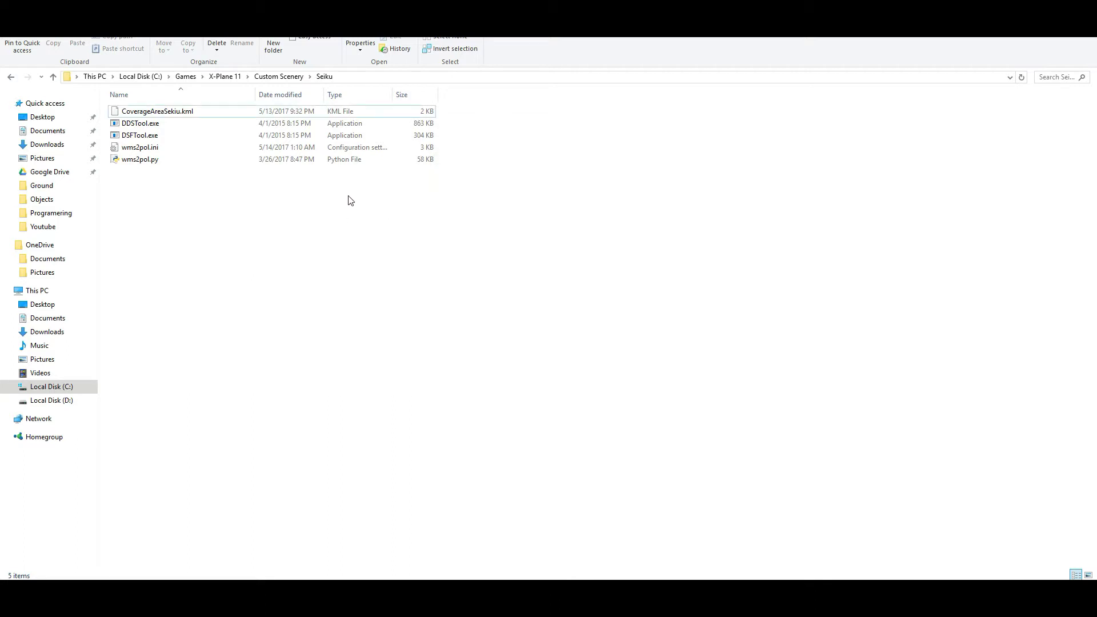
Step: Open a command prompt in the X-Plane 11 Custom Scenery\Seiku folder and check the path at its prompt
click(355, 79)
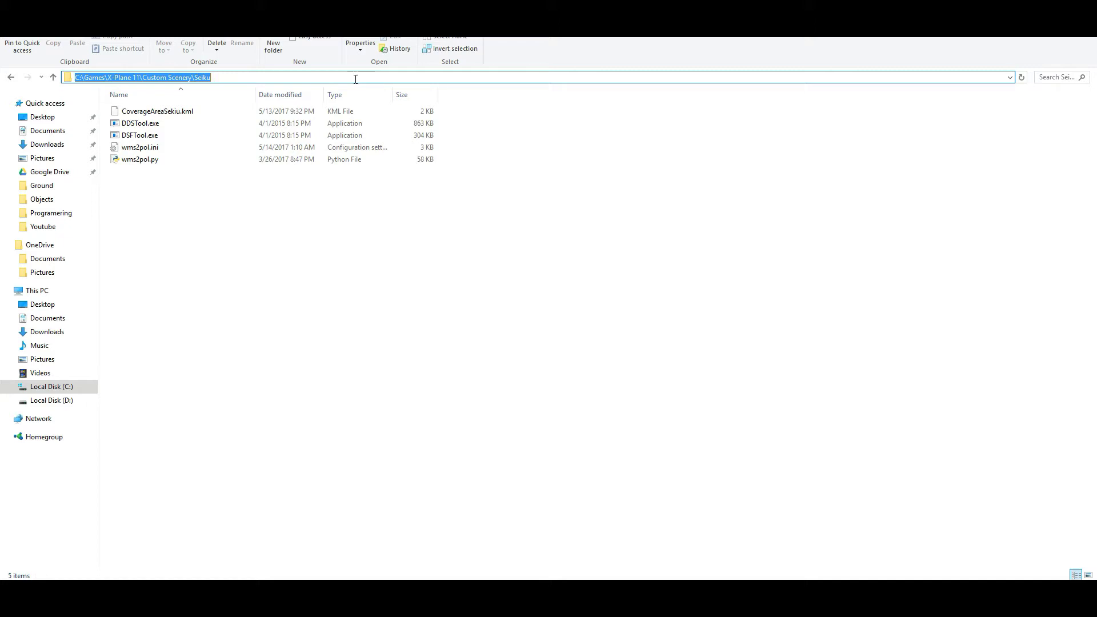
text(cmd)
key(Return)
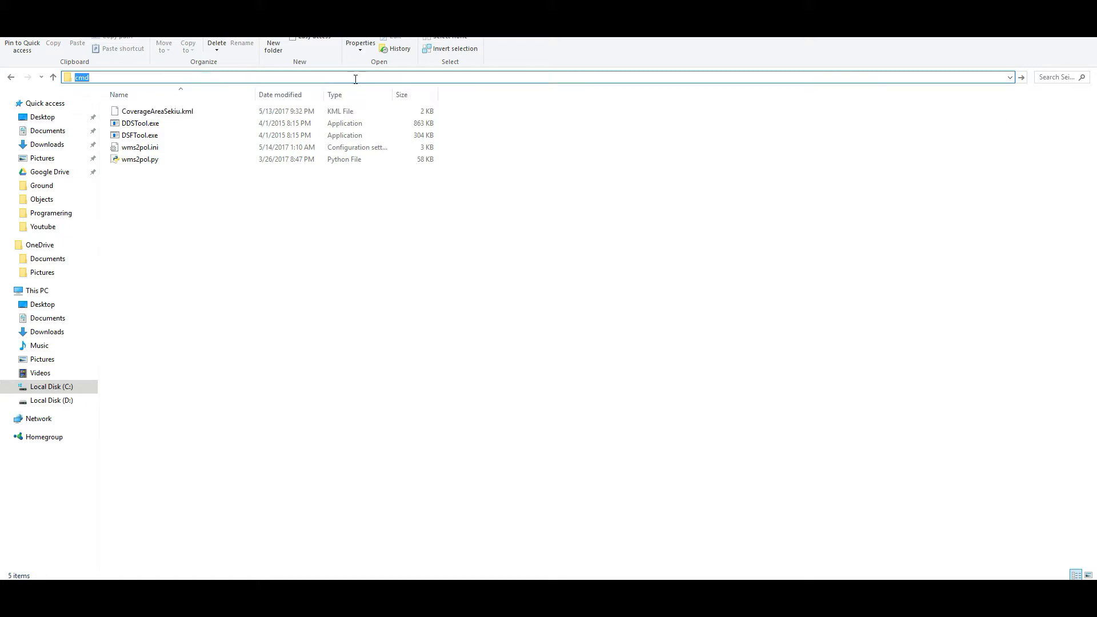
drag(350, 39, 544, 214)
drag(441, 259, 303, 259)
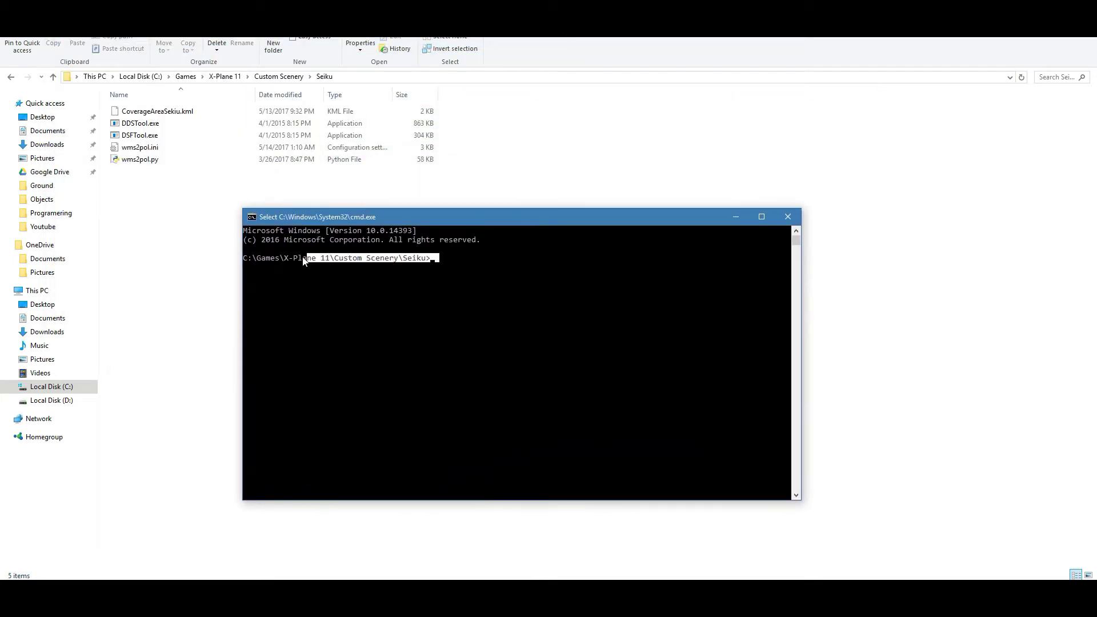
click(496, 265)
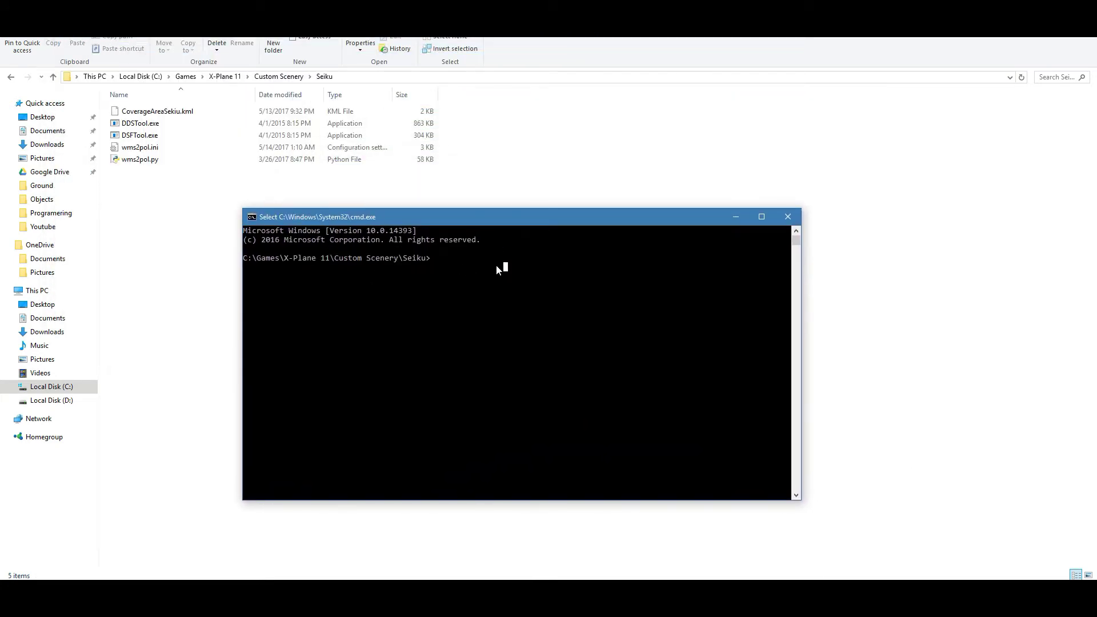
Step: Paste and run the copied wms2pol.py command with --ddsonly 19 CoverageAreaSekiu.kml, and move the console clear of the file list
right_click(547, 312)
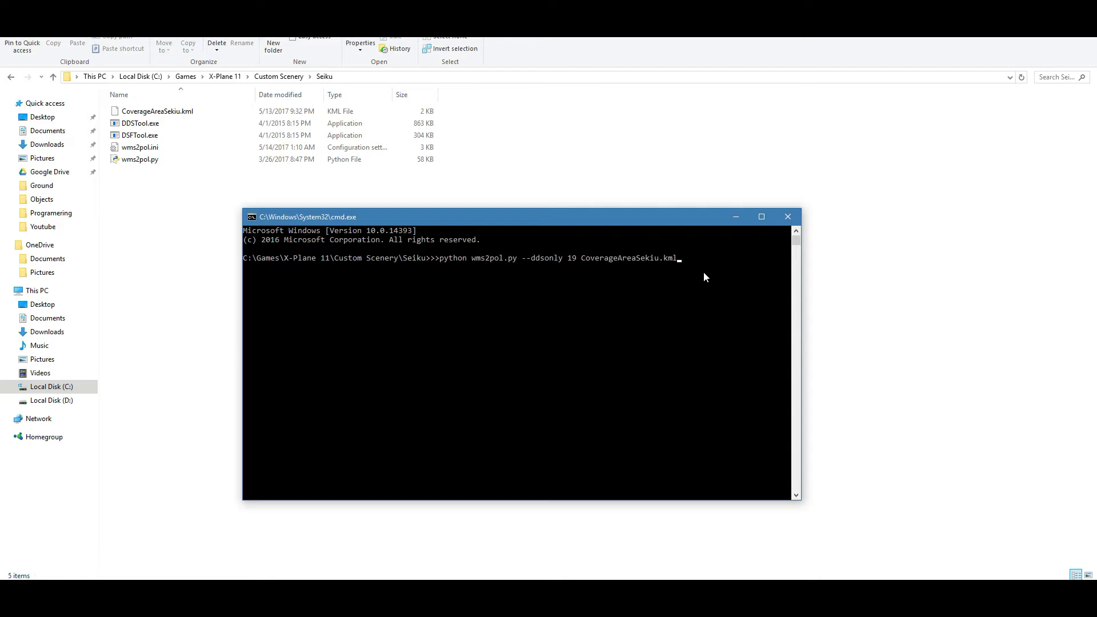
key(Return)
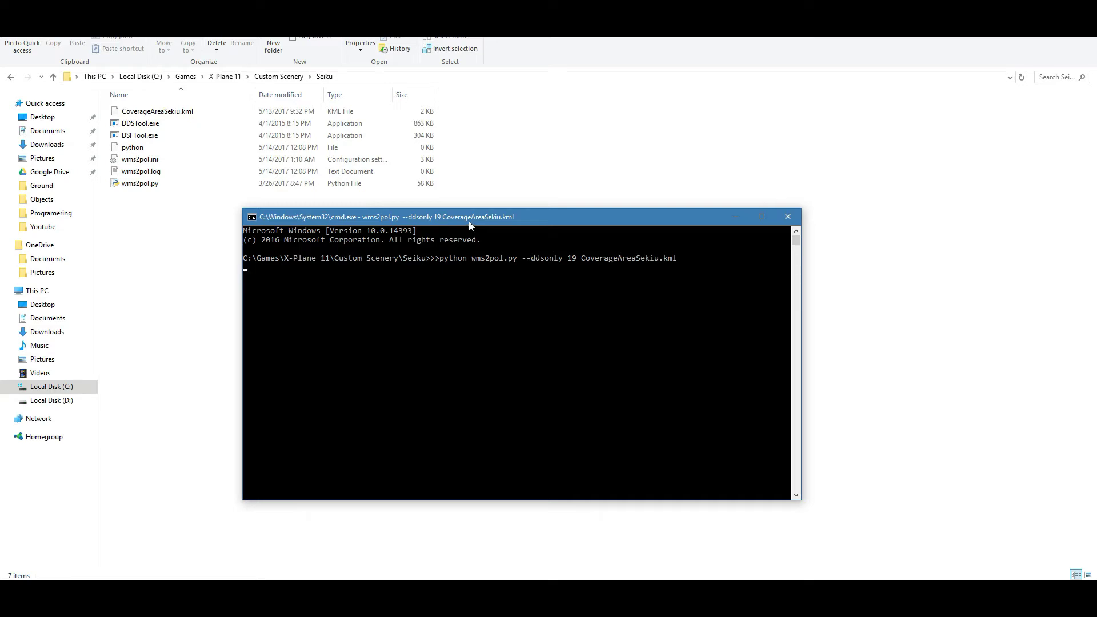
drag(469, 222, 499, 246)
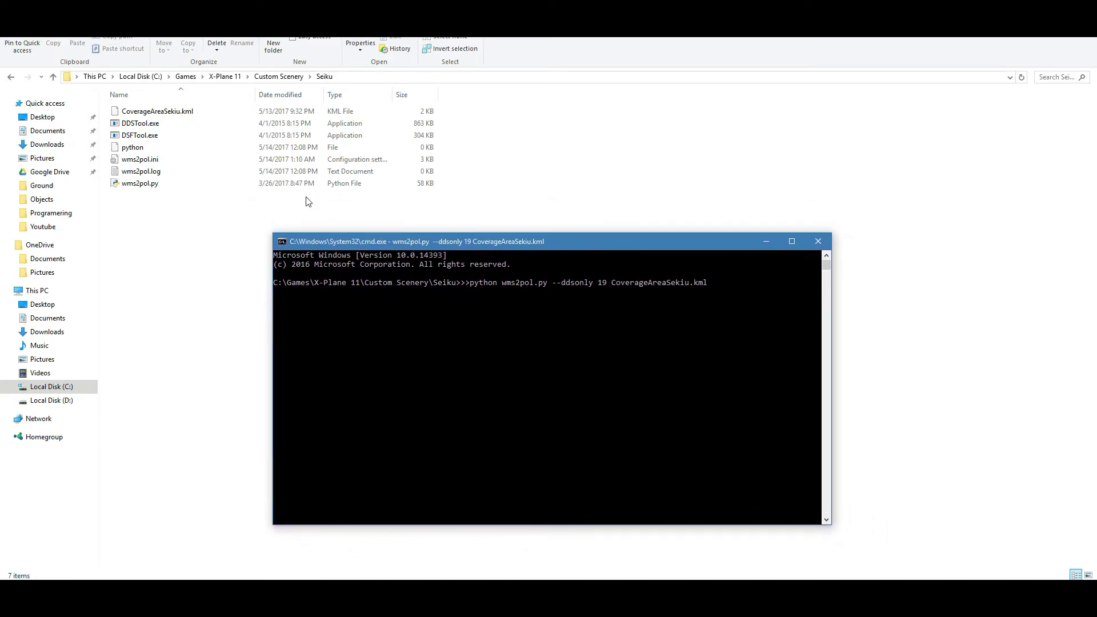
Step: Open wms2pol.ini and examine the FOO SERVER line meant for testing purposes
double_click(140, 159)
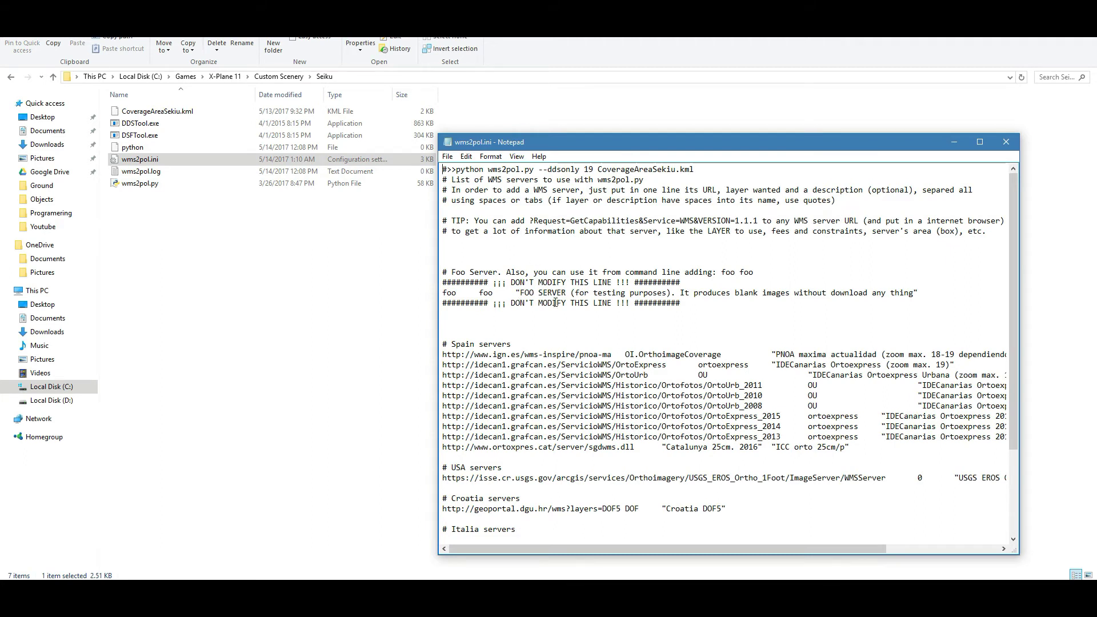
drag(918, 293, 443, 293)
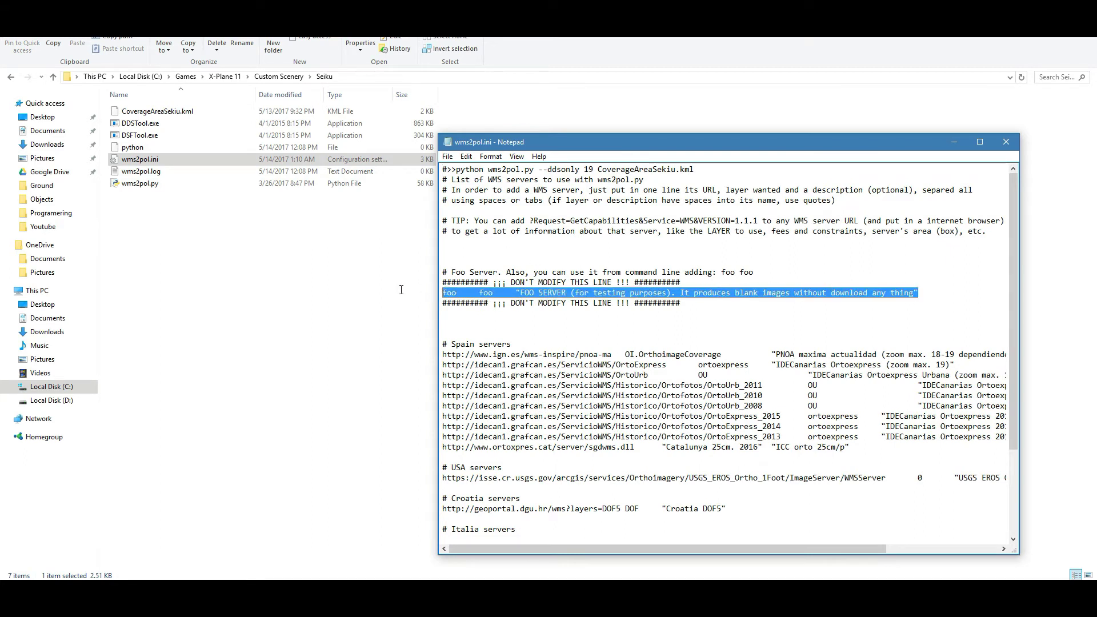
click(534, 293)
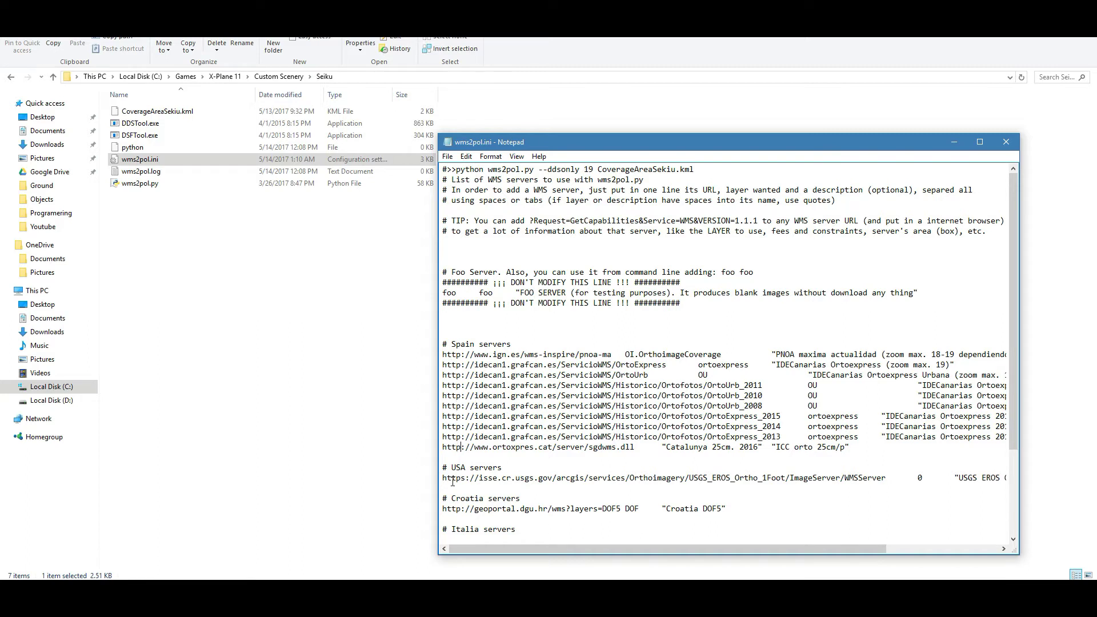
Step: Examine the USGS_EROS_Ortho_1Foot server address listed under USA servers
drag(443, 479, 861, 475)
click(861, 478)
click(691, 479)
drag(772, 477, 787, 478)
click(824, 475)
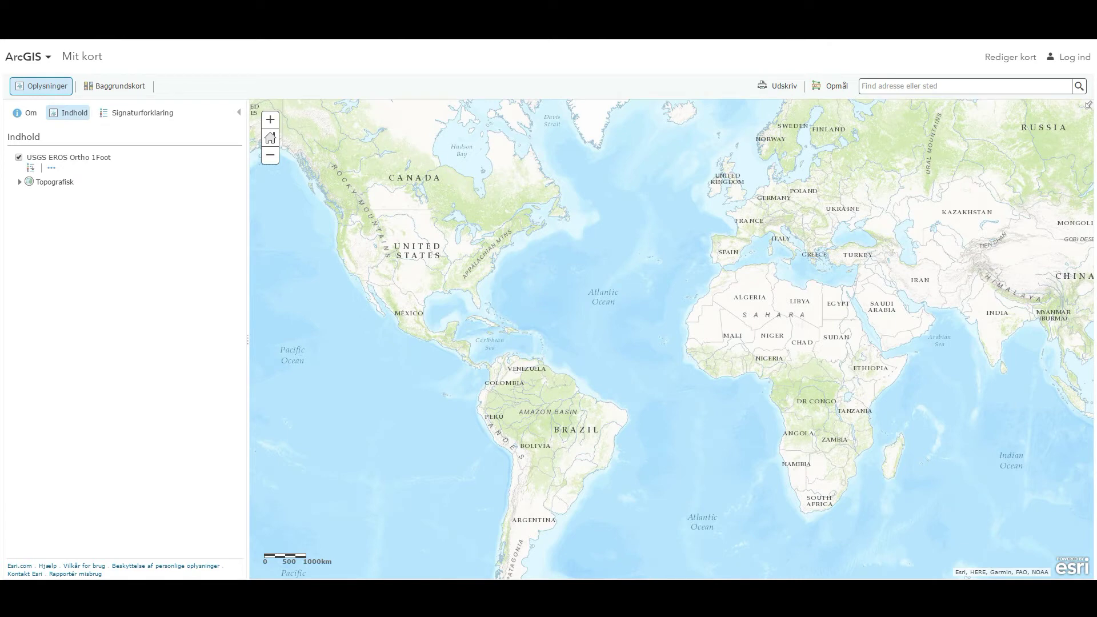
Step: In the ArcGIS map viewer, display the USGS EROS Ortho 1Foot imagery over Sekiu and Clallam Bay
drag(523, 215, 637, 266)
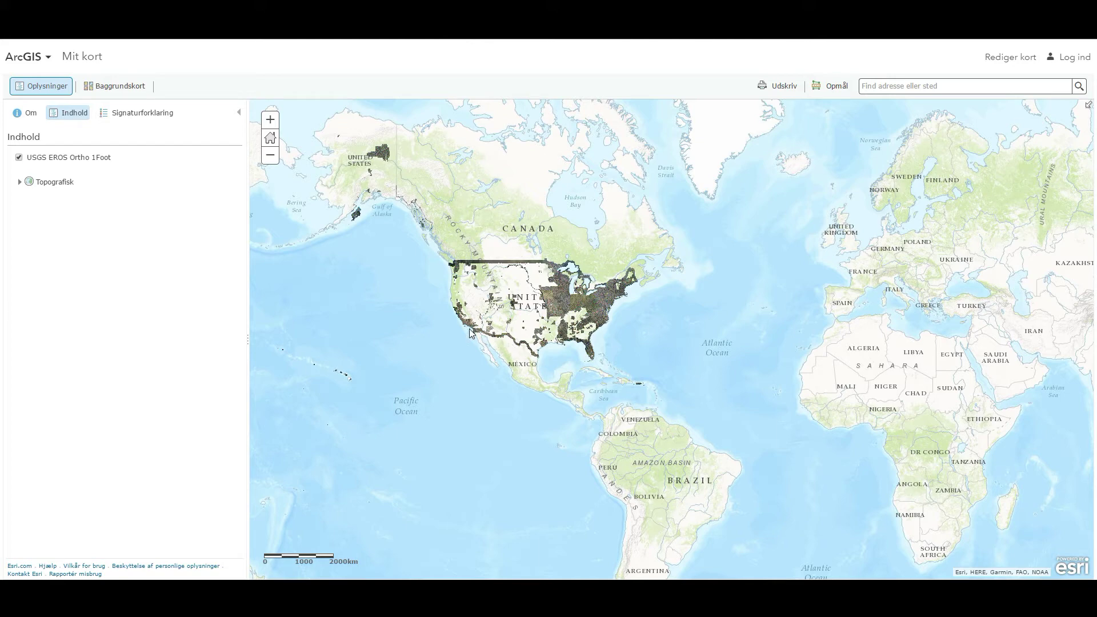
scroll(453, 269, up, 5)
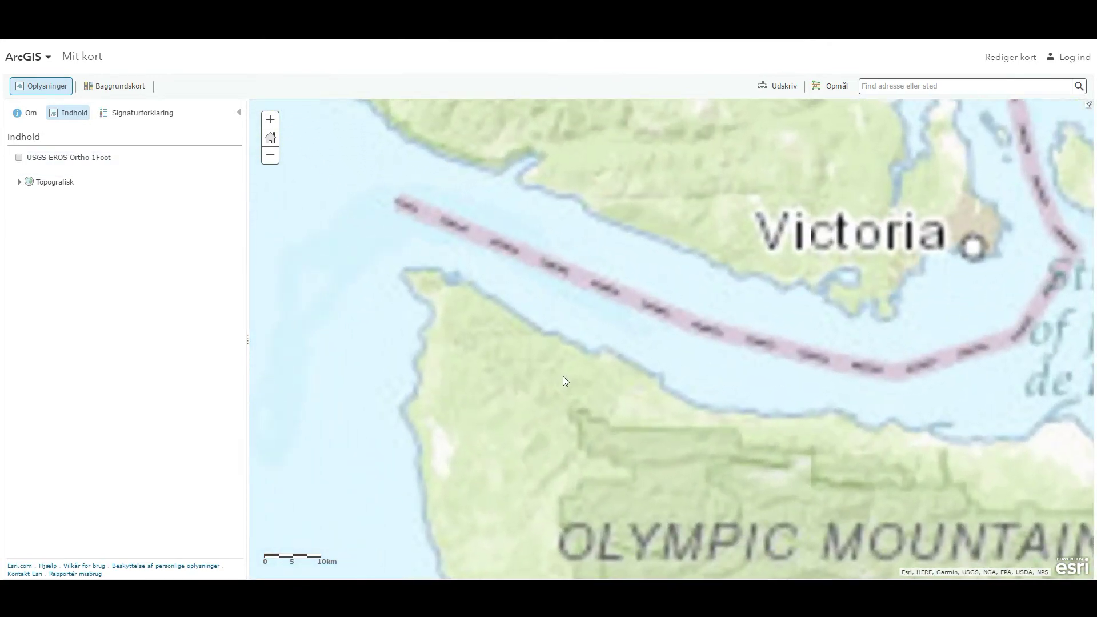
scroll(518, 307, up, 2)
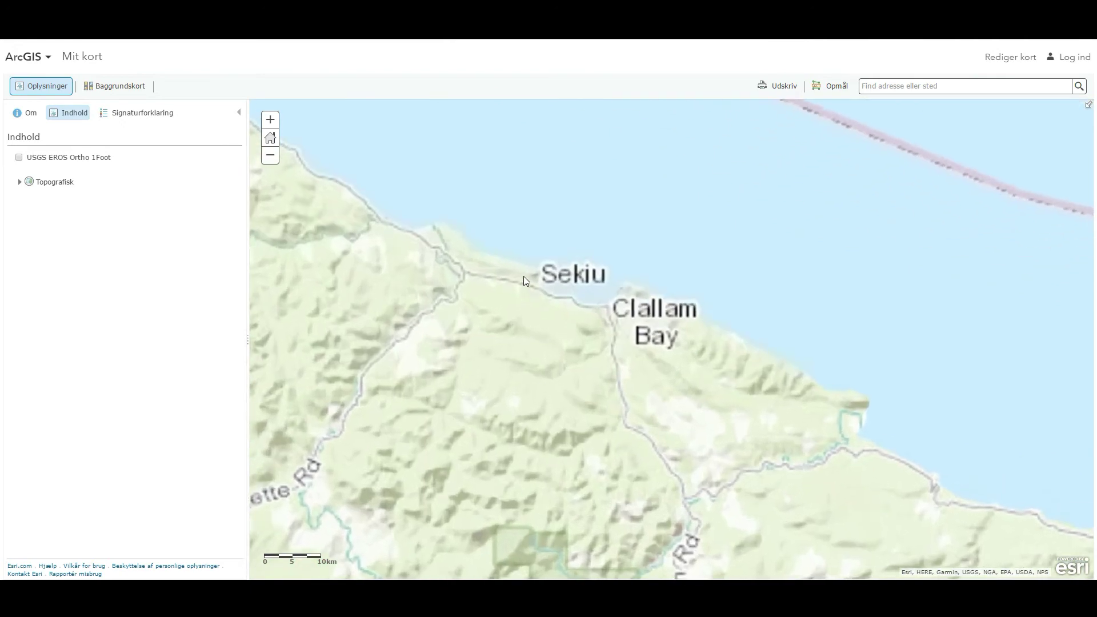
scroll(518, 272, up, 3)
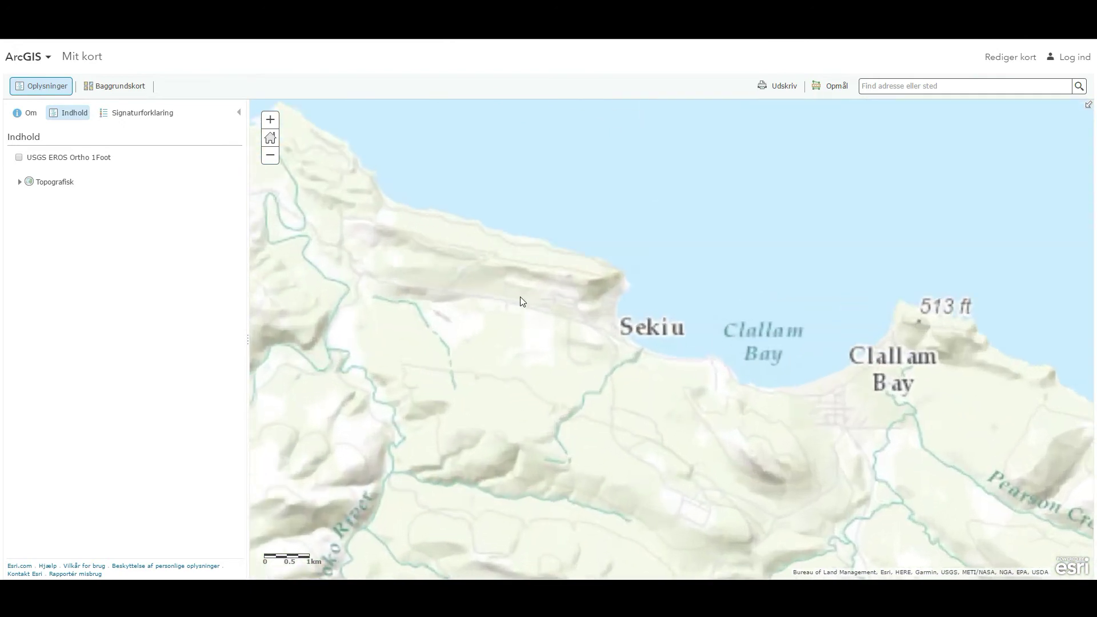
click(18, 157)
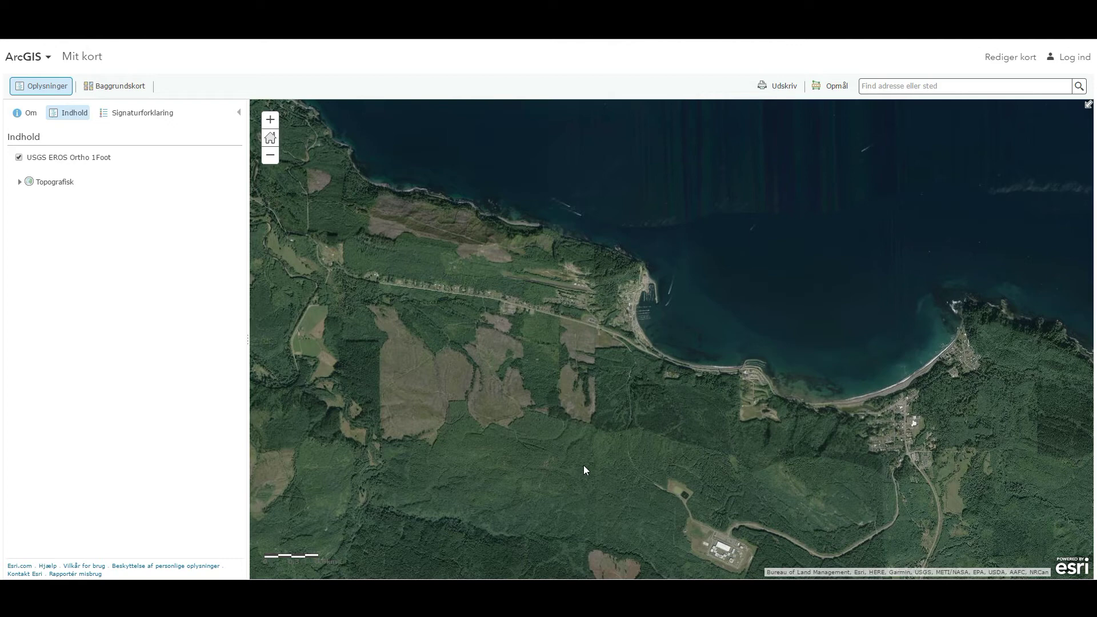
Step: Hide the imagery layer while moving the map to central Wisconsin, and display USGS EROS Ortho 1Foot there
click(18, 157)
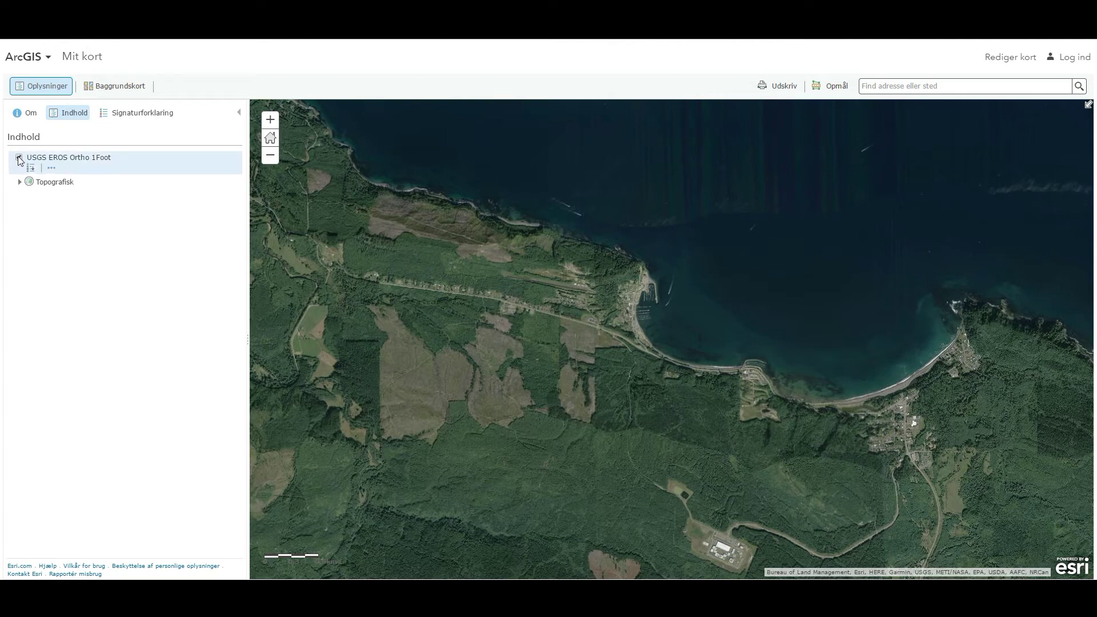
scroll(414, 281, down, 6)
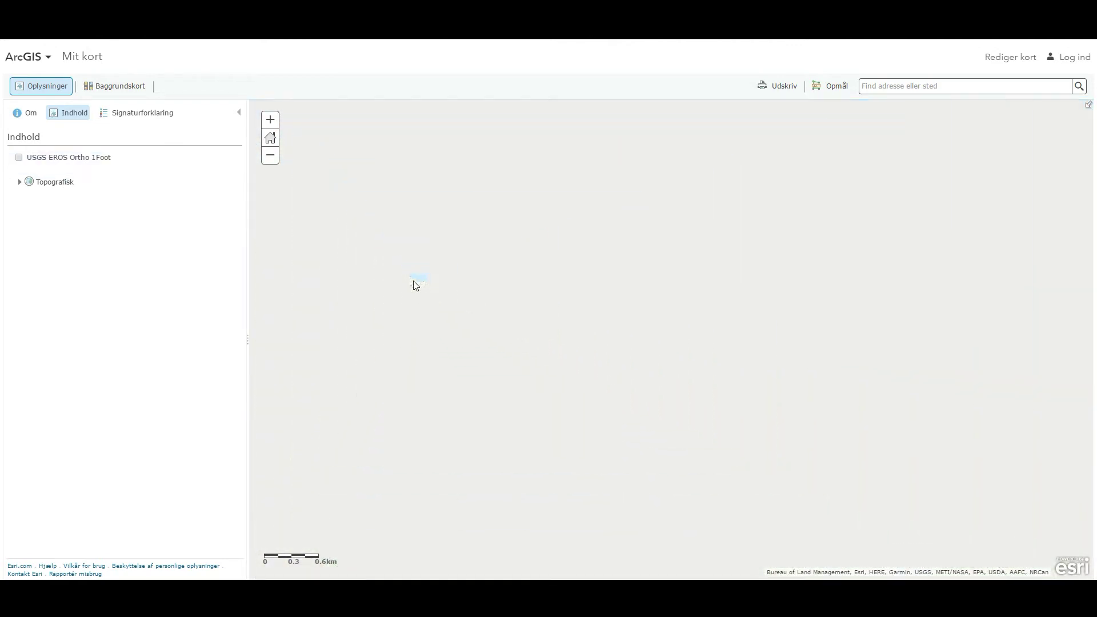
scroll(407, 276, down, 3)
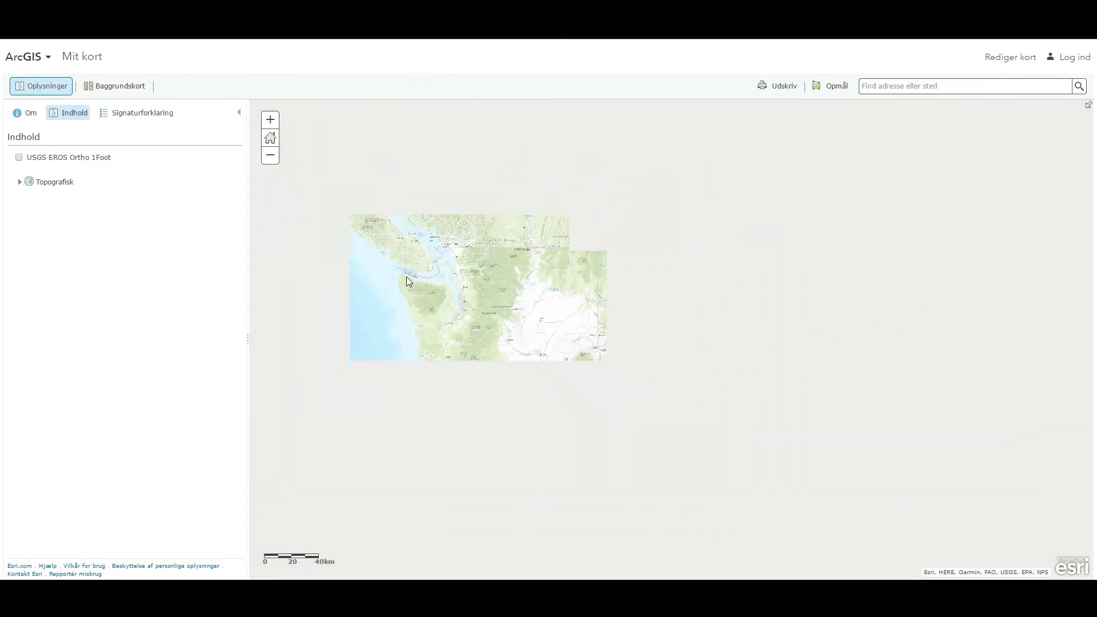
drag(632, 443, 366, 341)
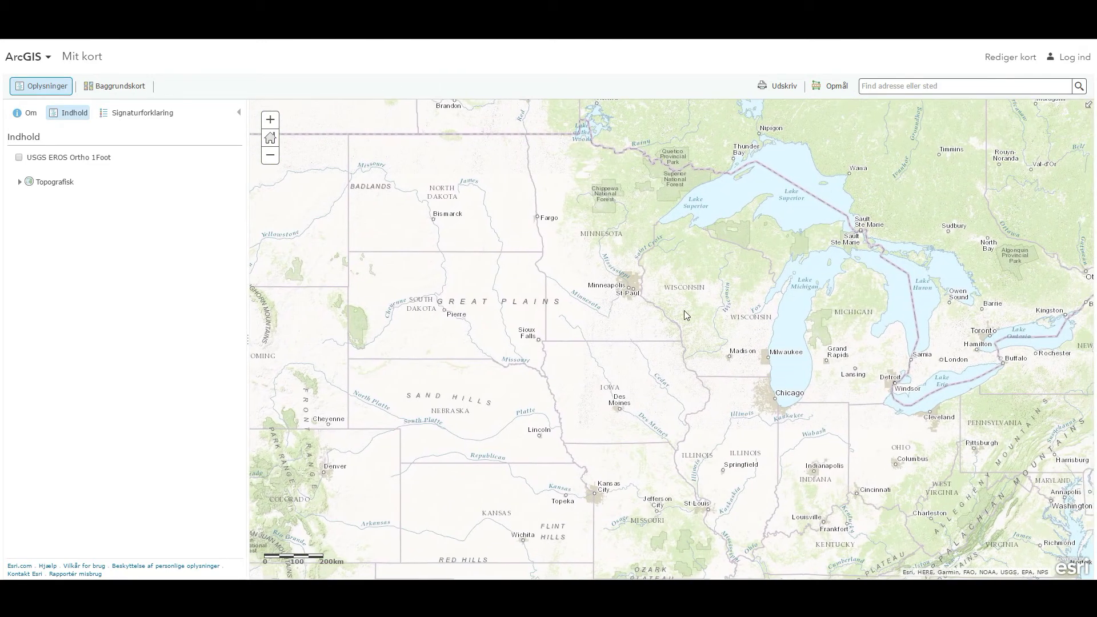
scroll(733, 289, up, 2)
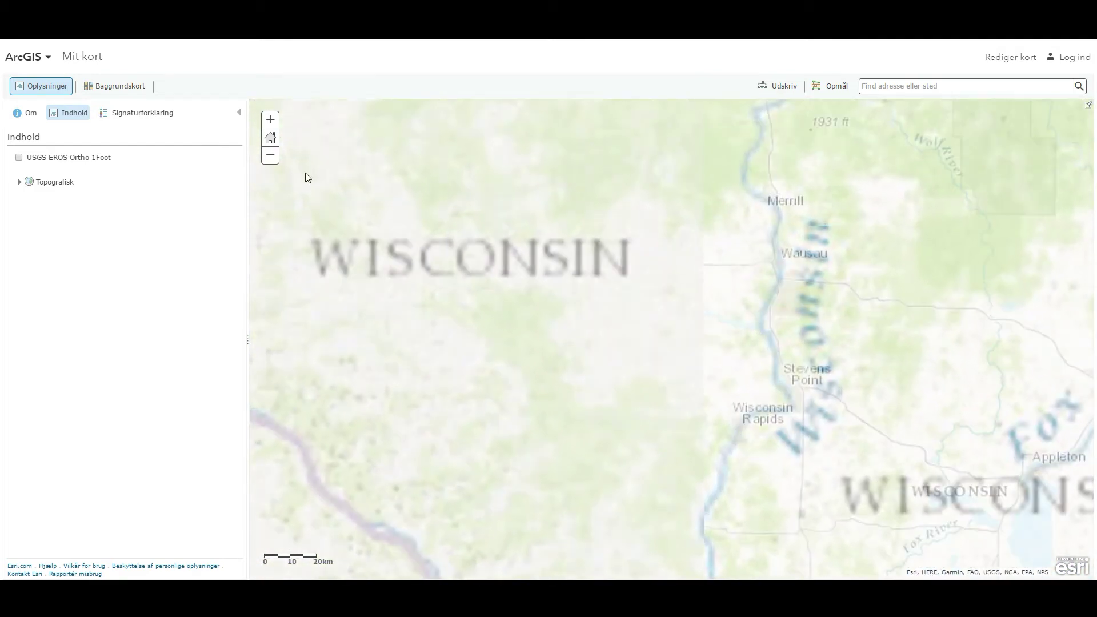
click(19, 157)
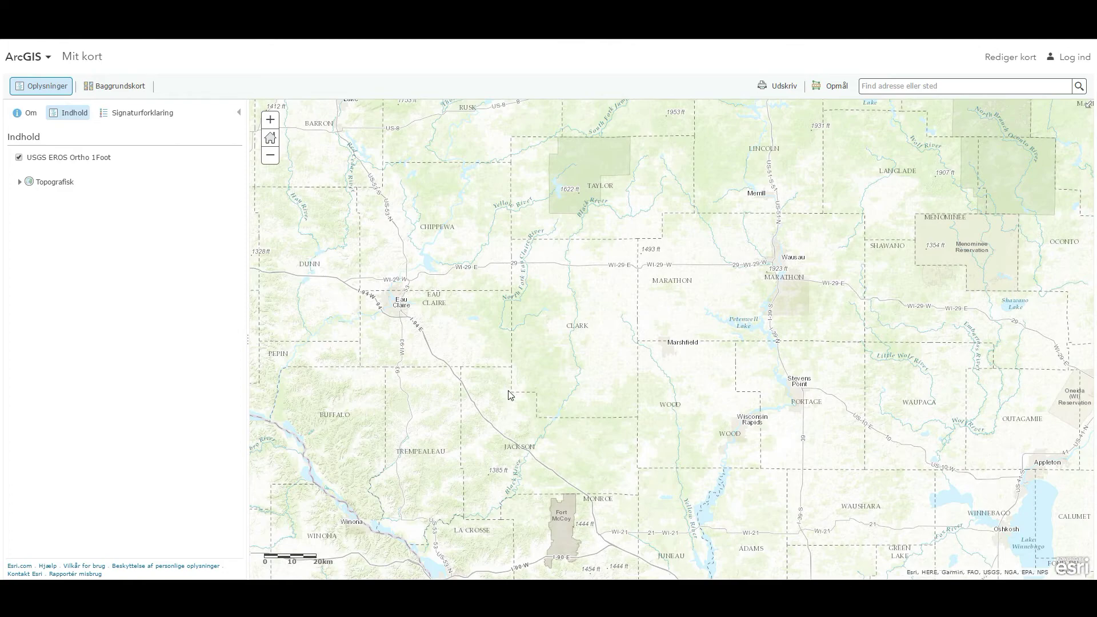
scroll(548, 329, up, 8)
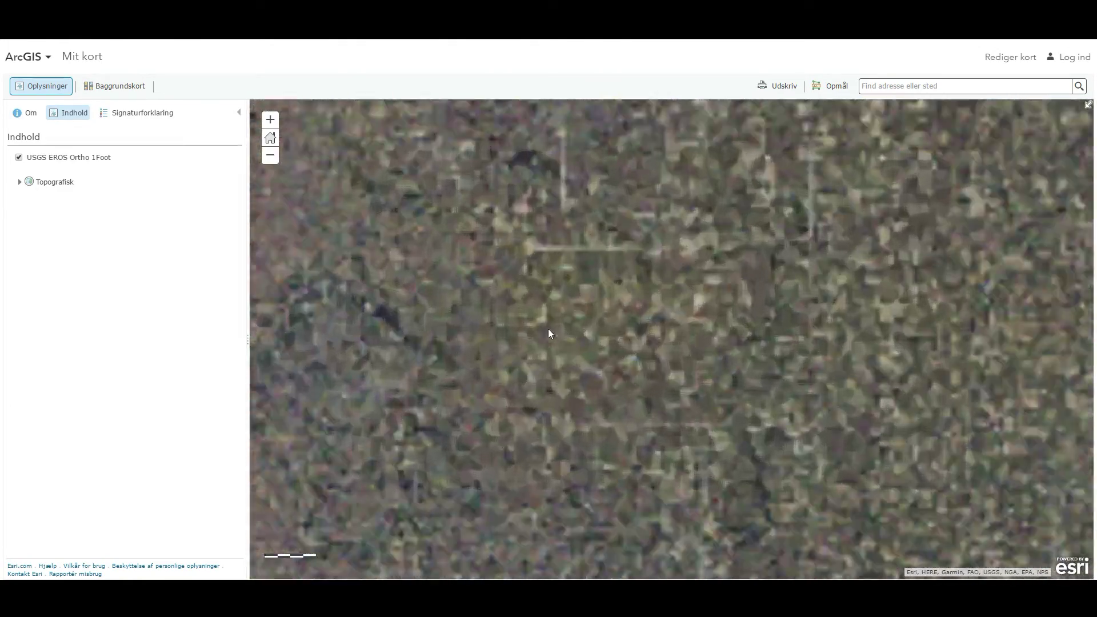
Step: Display the USGS EROS Ortho 1Foot imagery close up around South Mound and examine the surrounding fields
click(19, 158)
scroll(564, 313, up, 3)
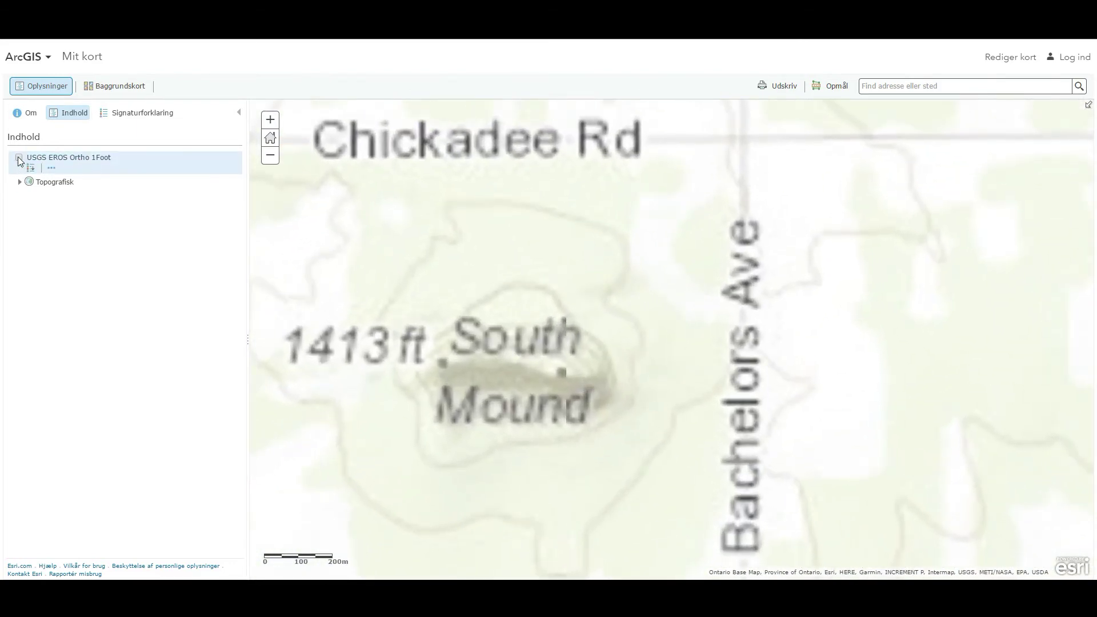
click(19, 157)
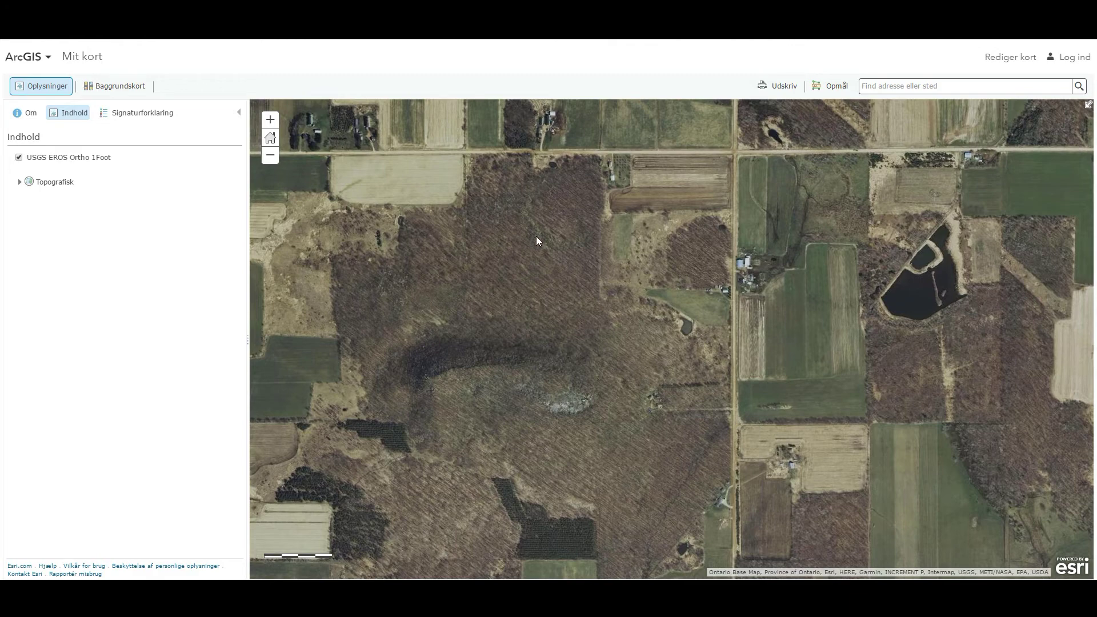
drag(537, 240, 507, 195)
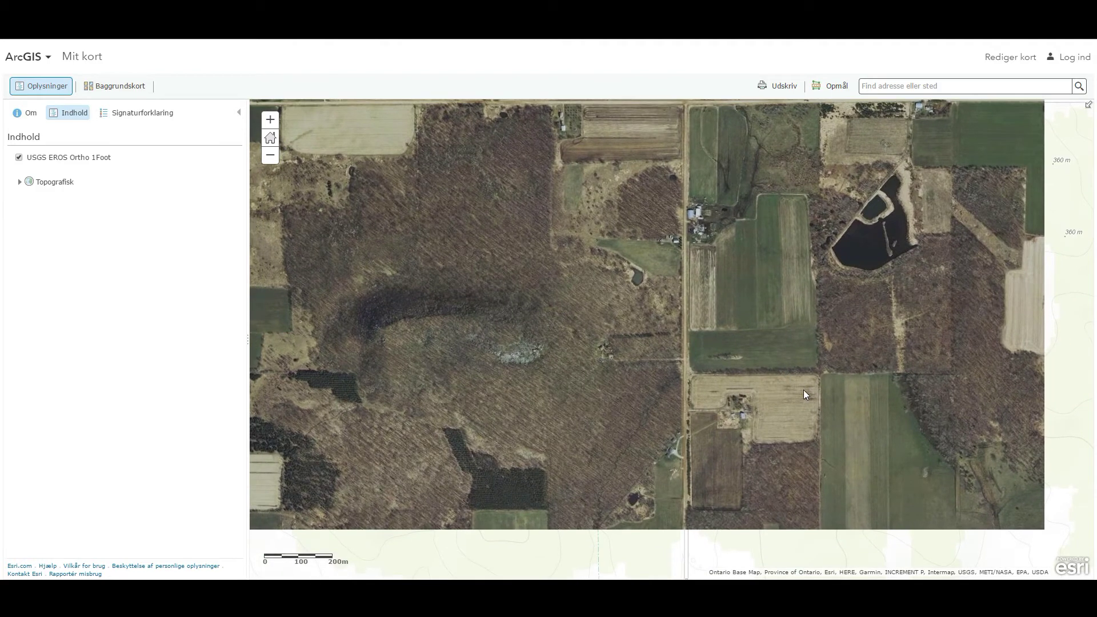
scroll(817, 368, down, 3)
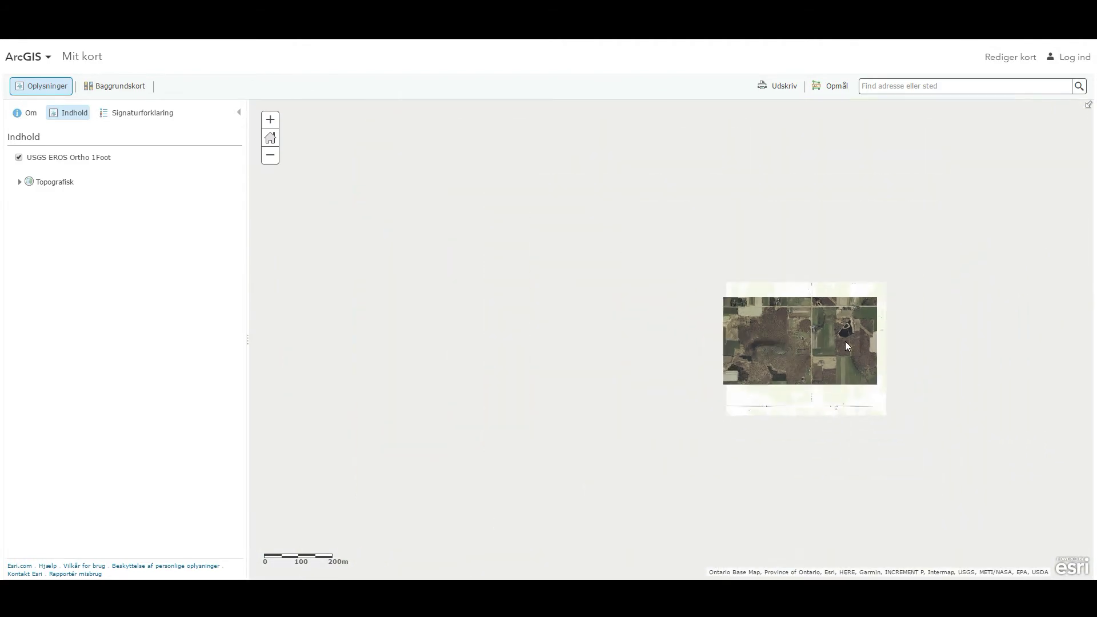
Step: Hide the USGS EROS Ortho 1Foot layer and show the Pacific Northwest on the topographic map
scroll(830, 342, down, 4)
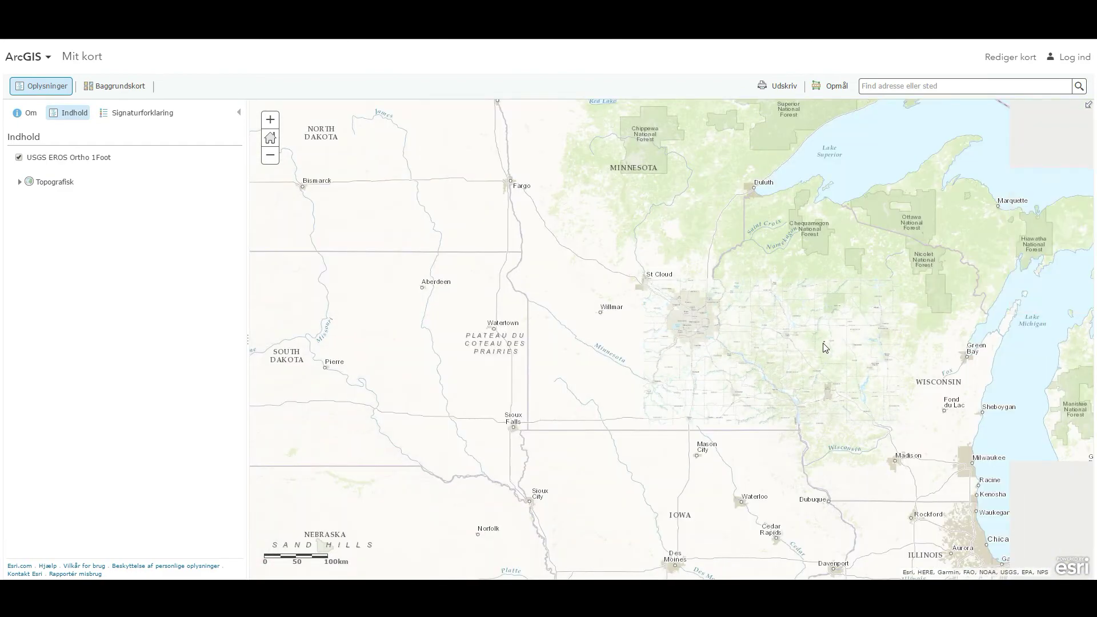
scroll(821, 342, down, 1)
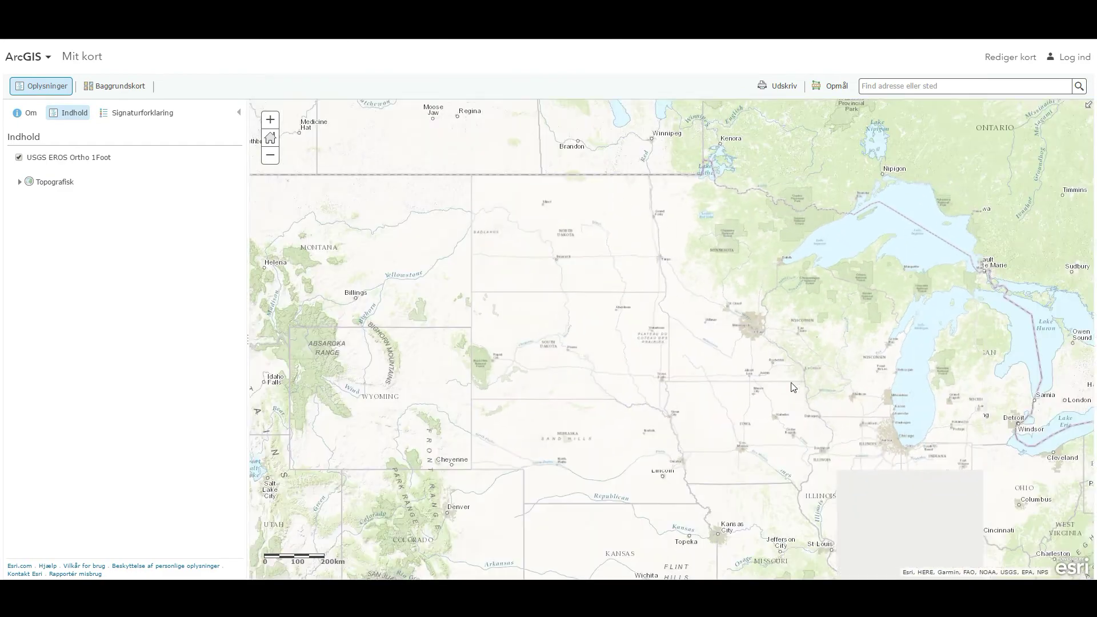
drag(789, 381, 712, 331)
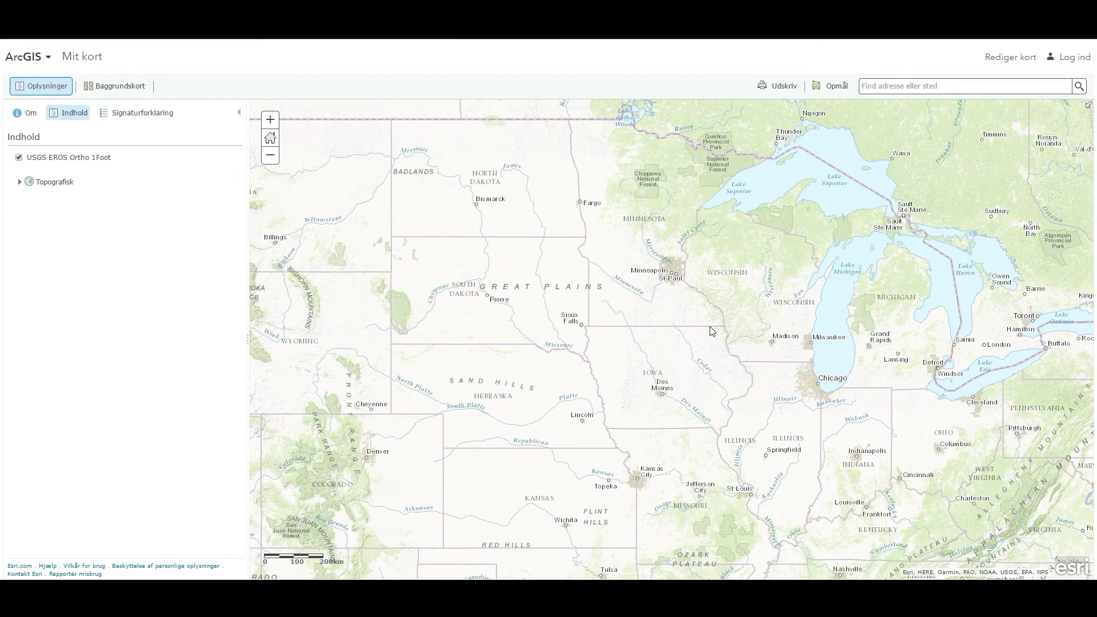
click(19, 157)
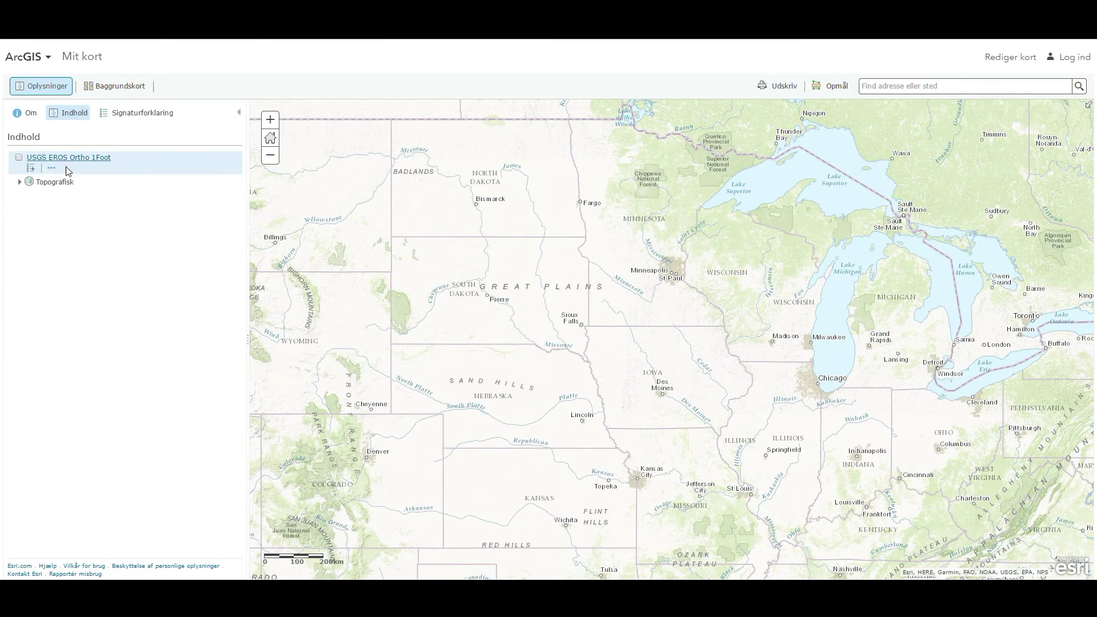
scroll(697, 276, down, 3)
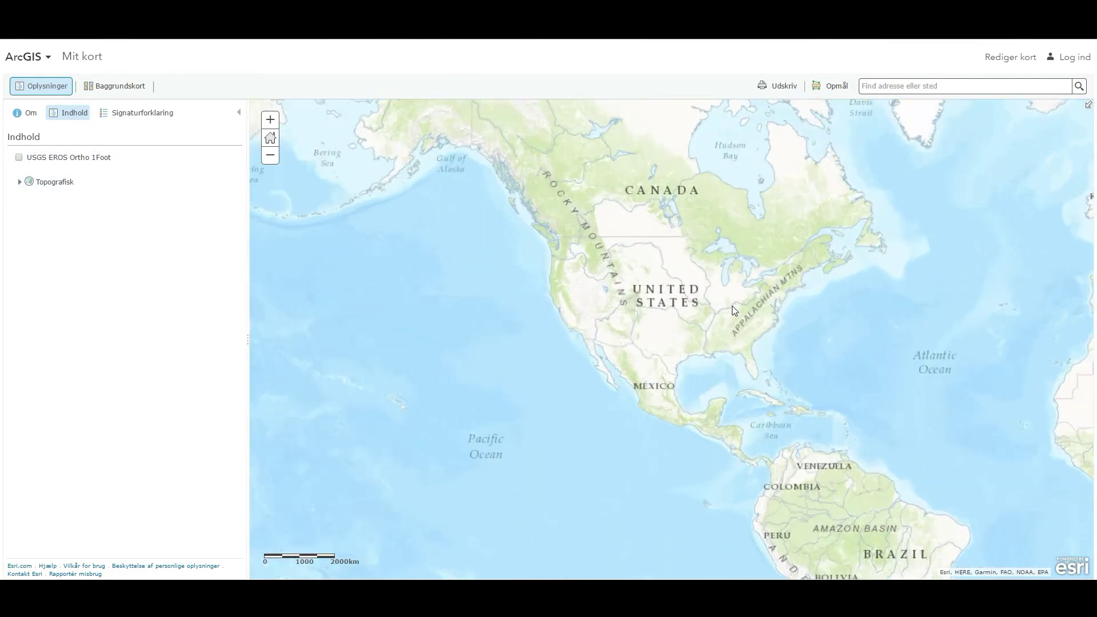
scroll(732, 307, up, 2)
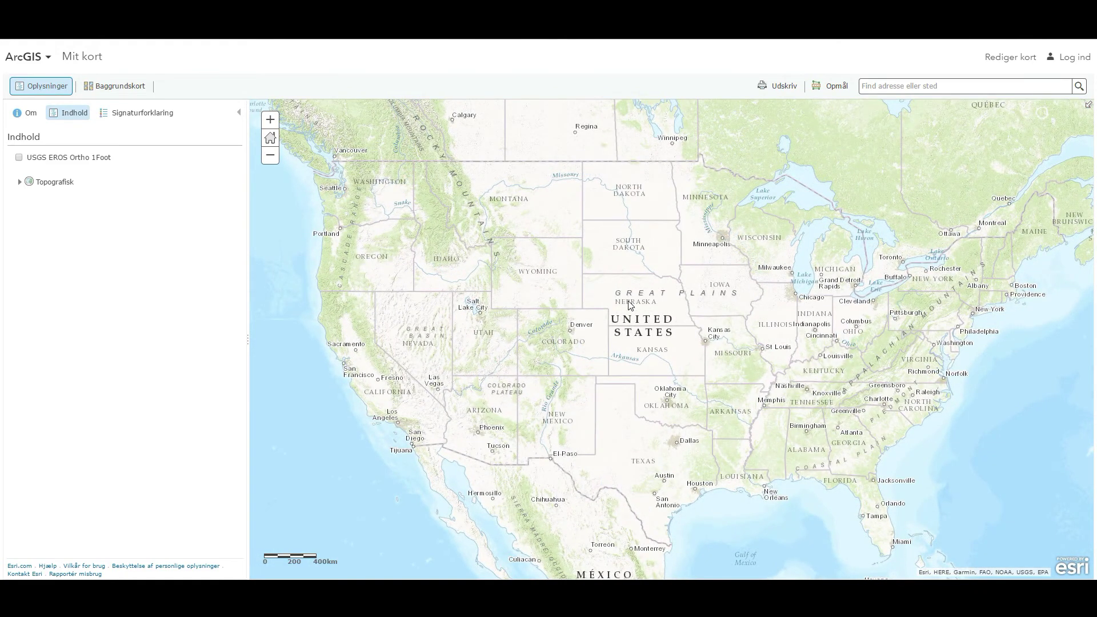
drag(629, 301, 832, 416)
scroll(576, 344, up, 1)
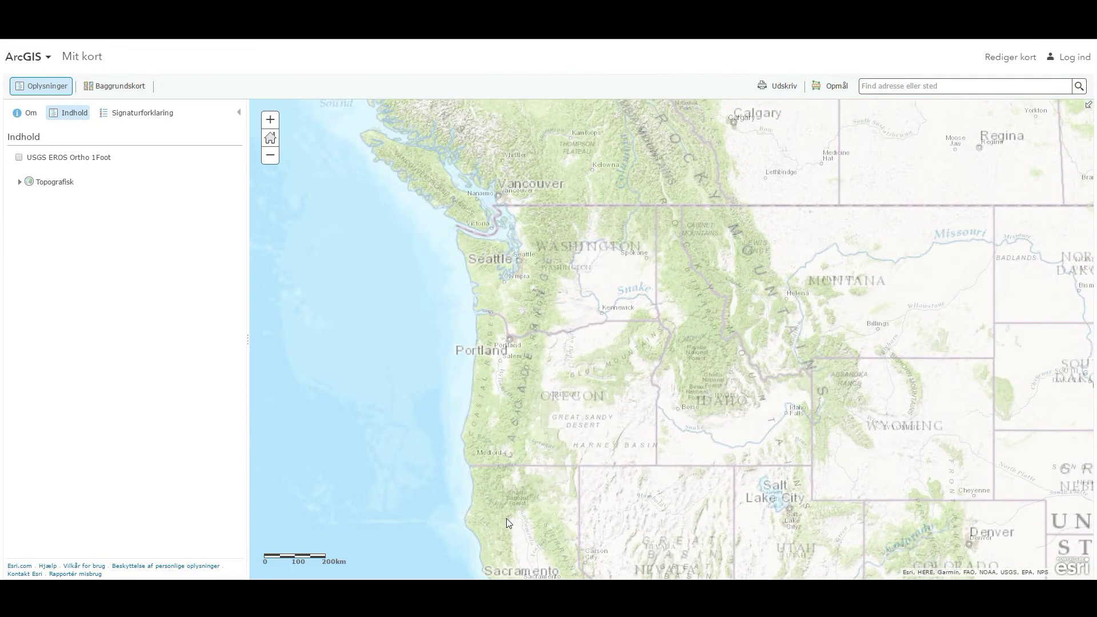
Step: Close the duplicate wms2pol.ini window in Notepad and examine the USGS address under USA servers in the remaining one
key(alt+Tab)
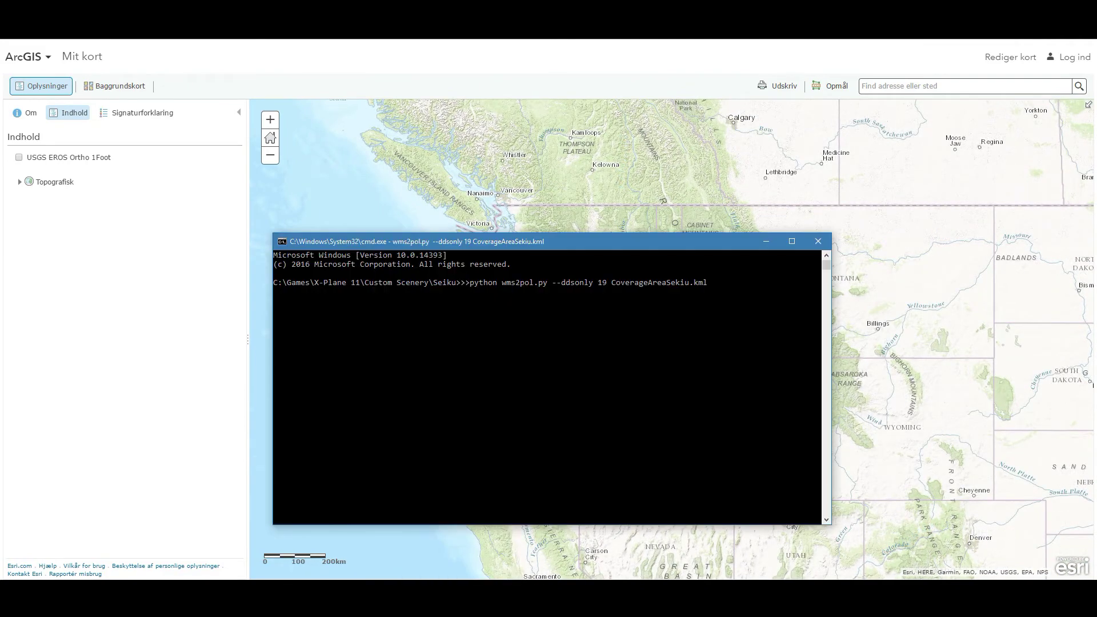
mouse_move(434, 594)
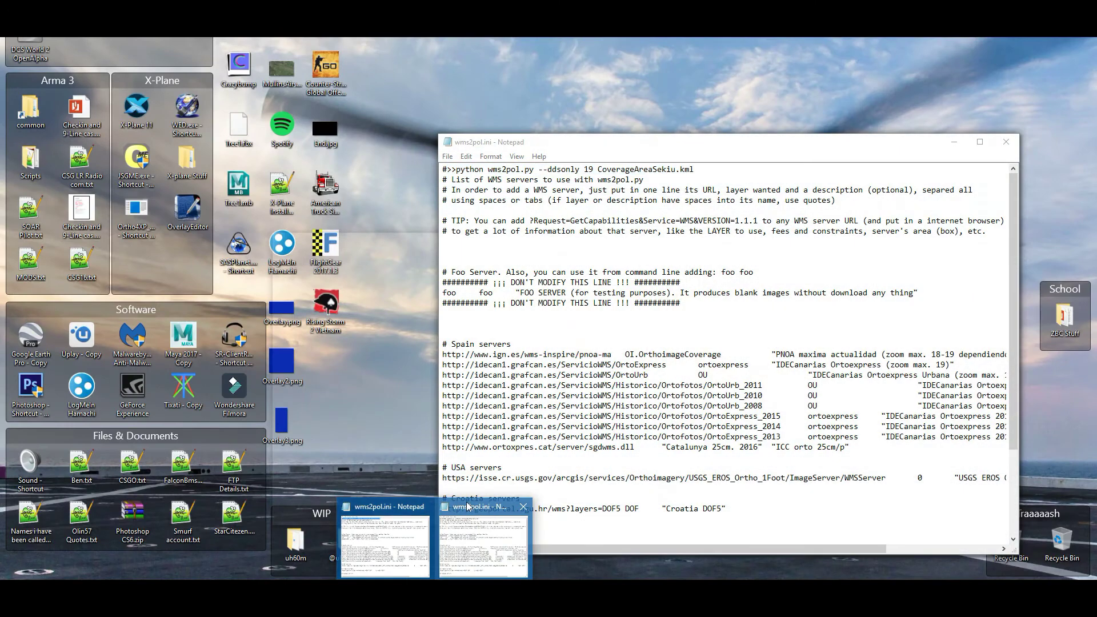
click(426, 507)
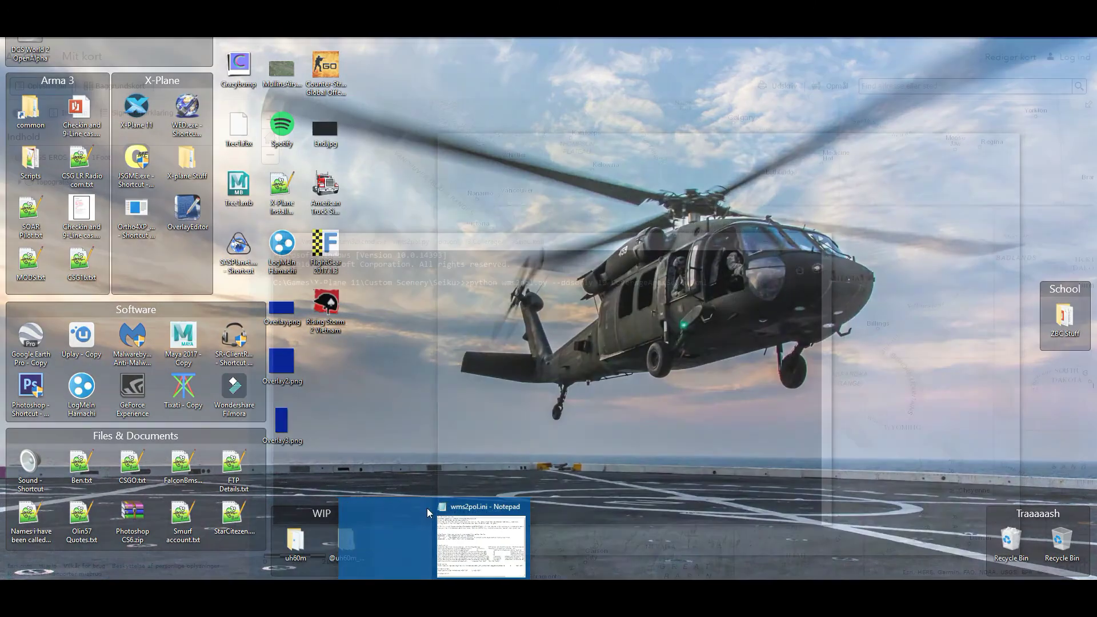
click(435, 535)
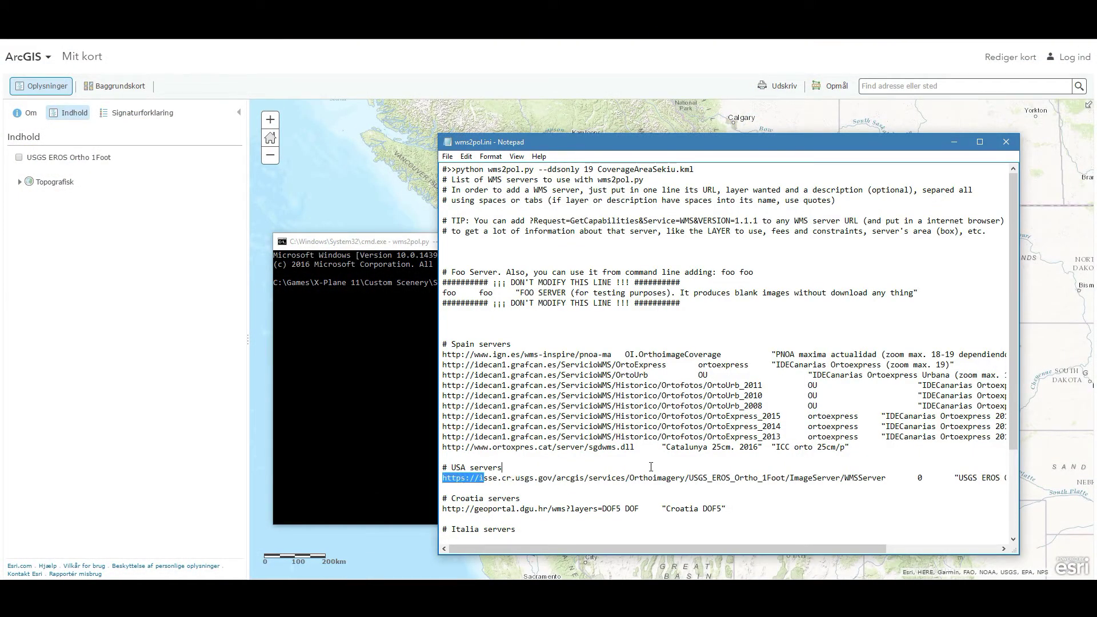
drag(443, 478, 686, 478)
click(770, 479)
click(388, 340)
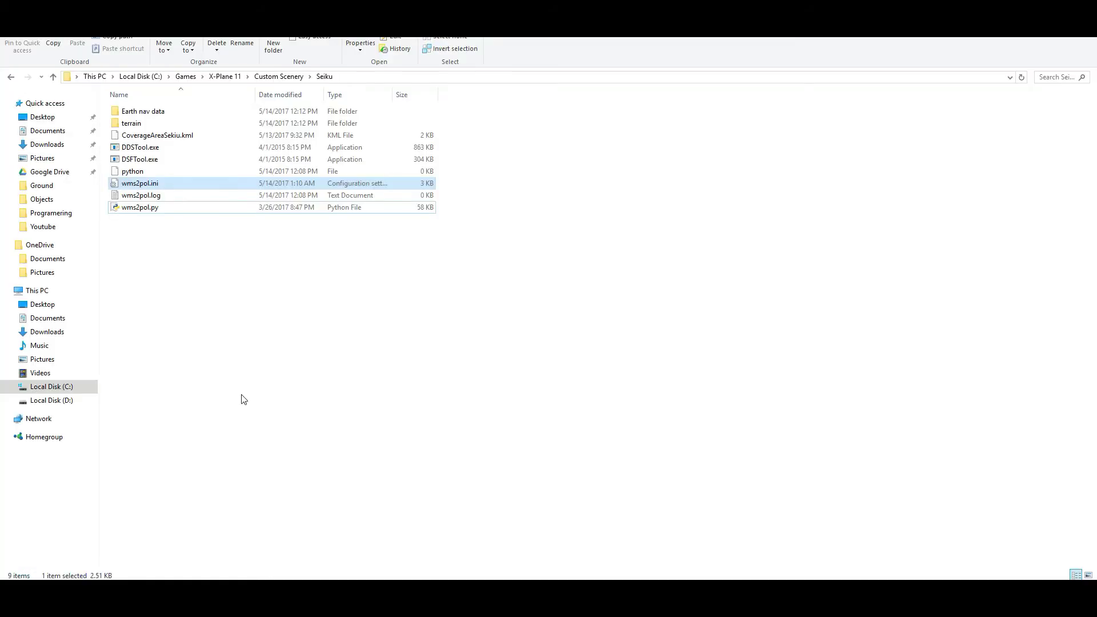
Step: Switch to File Explorer and open the terrain folder inside the Seiku scenery folder
click(244, 399)
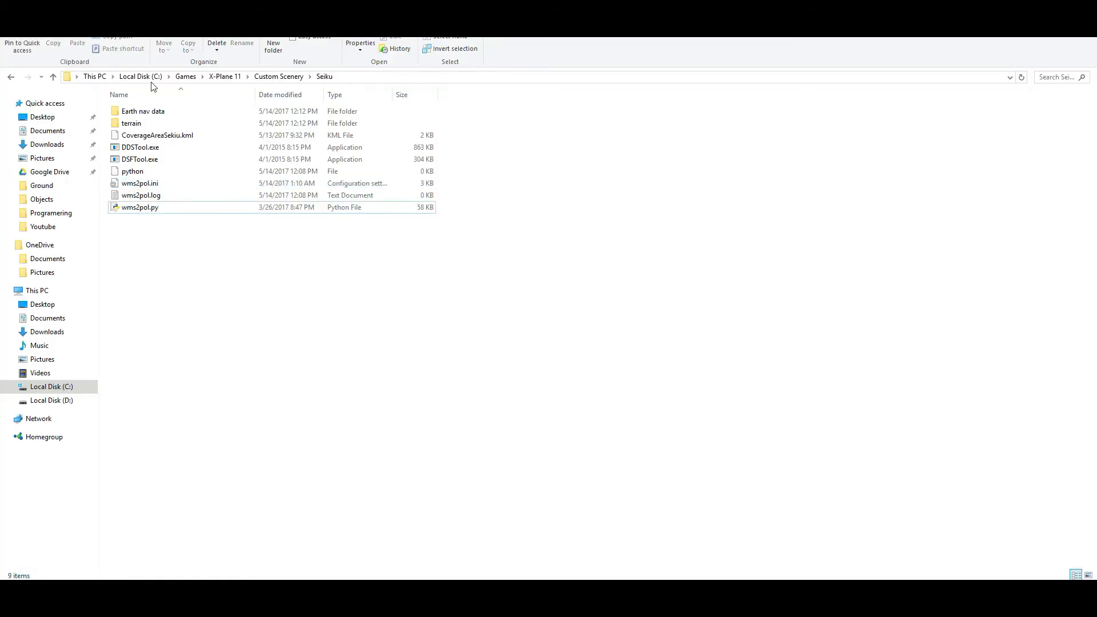
click(162, 115)
click(165, 123)
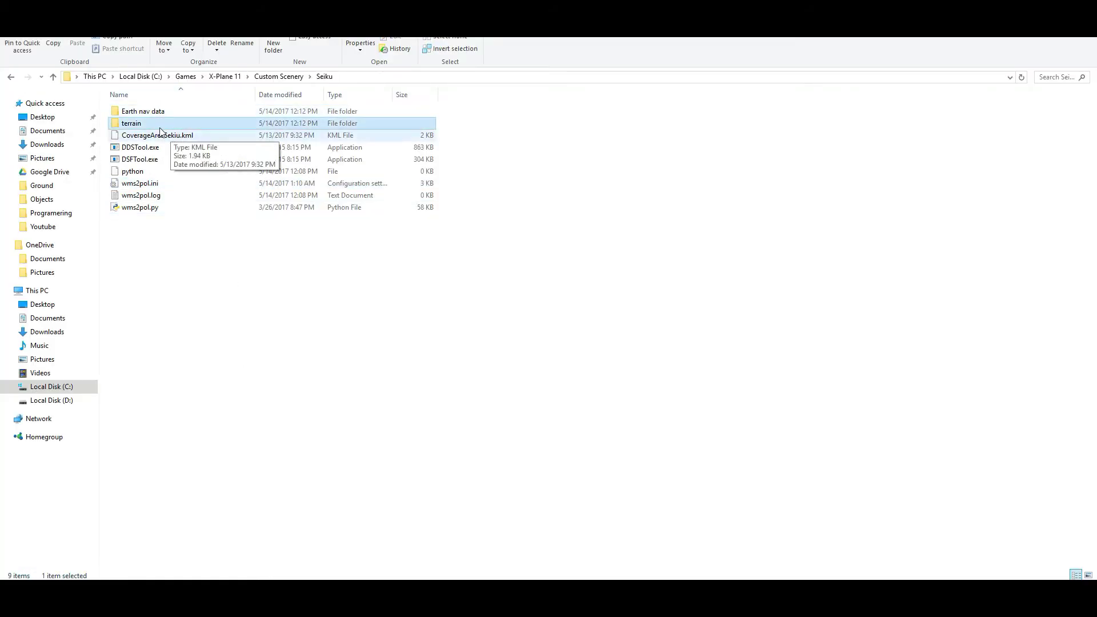
double_click(166, 123)
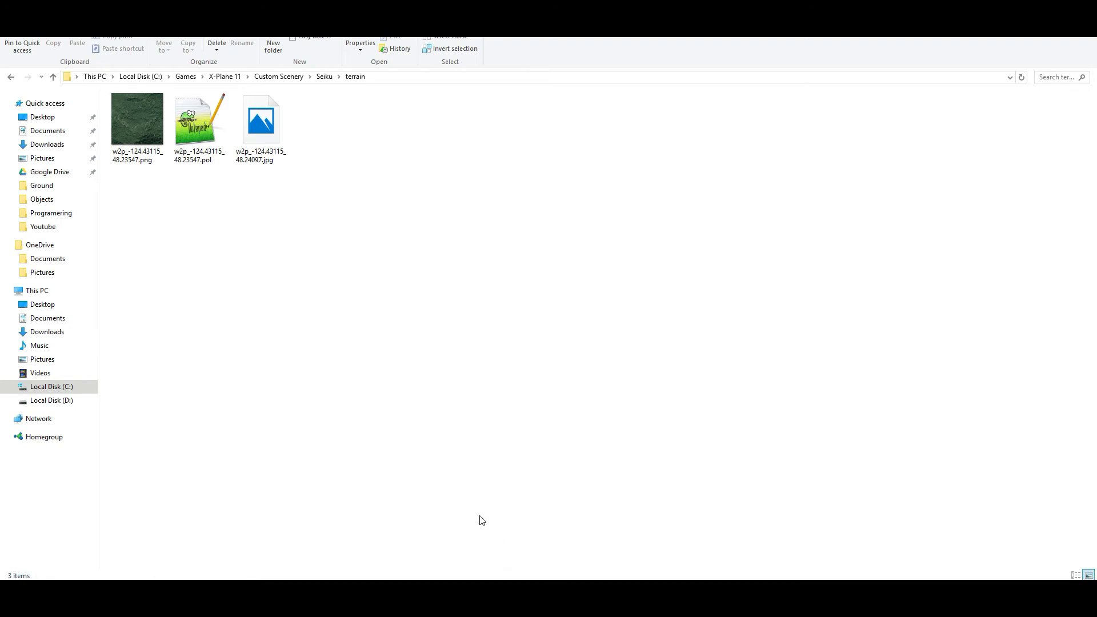
Step: Stop the running wms2pol.py download by closing its command window, and return to the Seiku folder
key(alt+Tab)
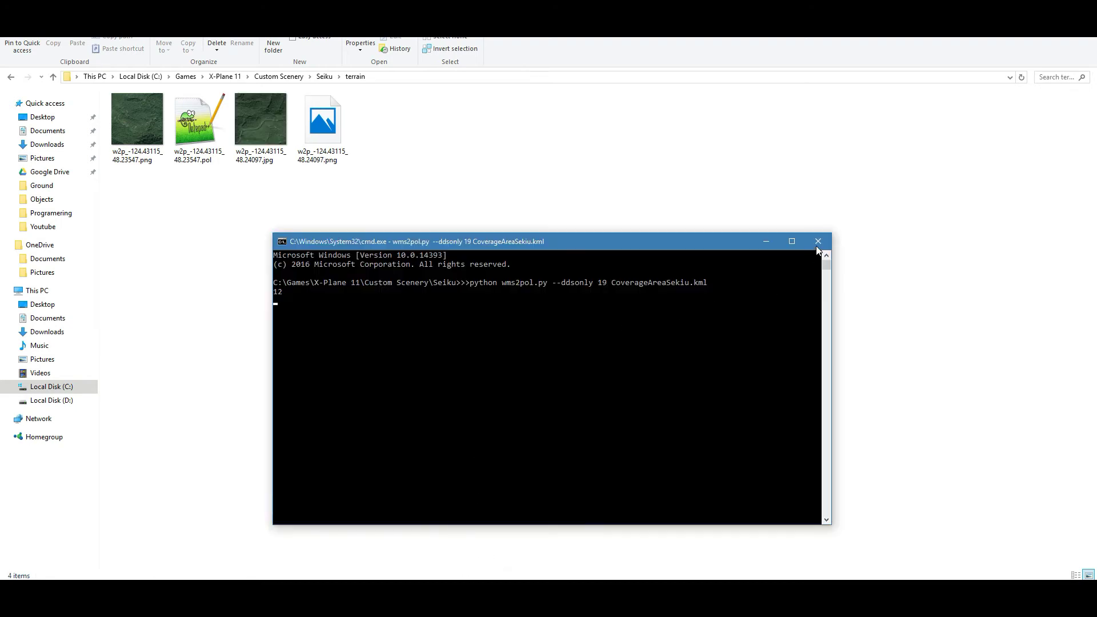
click(818, 242)
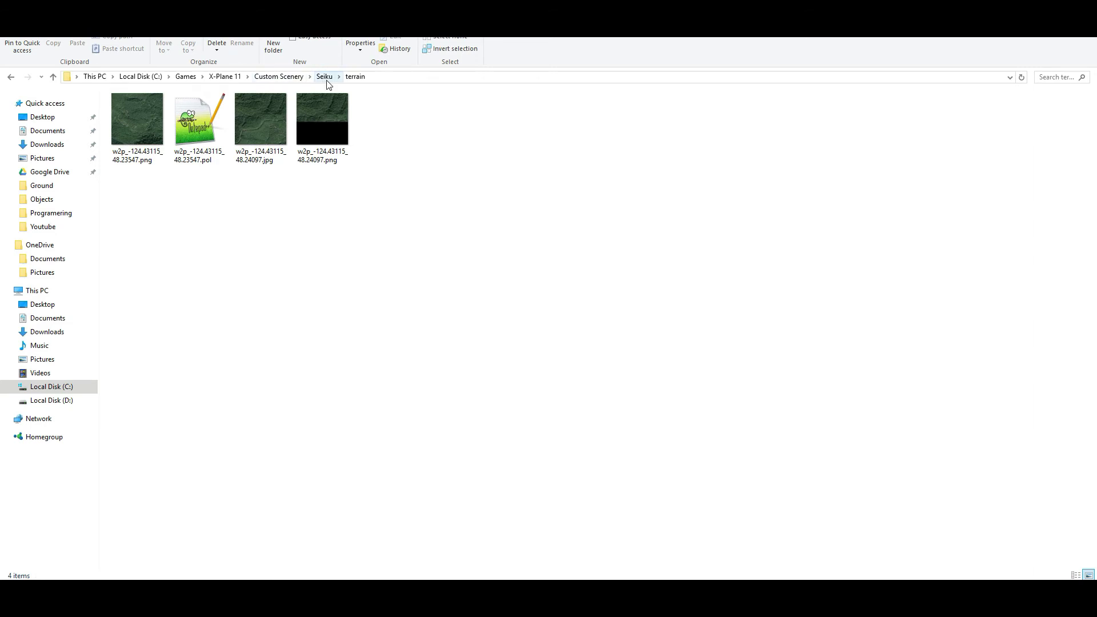
click(328, 81)
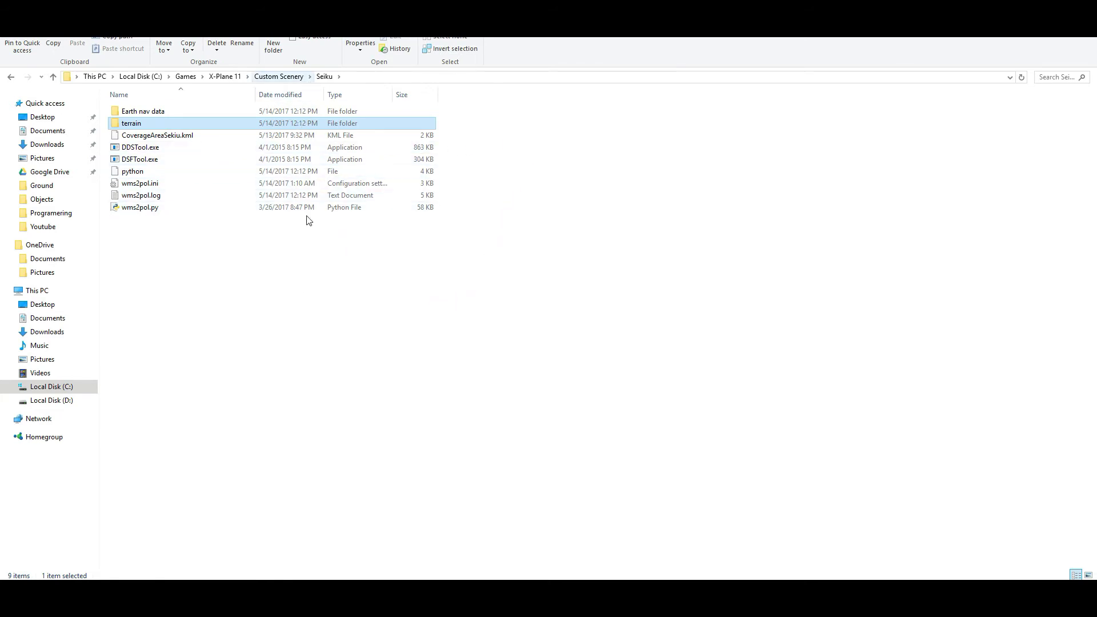
Step: Examine the USGS_EROS_Ortho_1Foot server line in wms2pol.ini once more and close the file
key(alt+Tab)
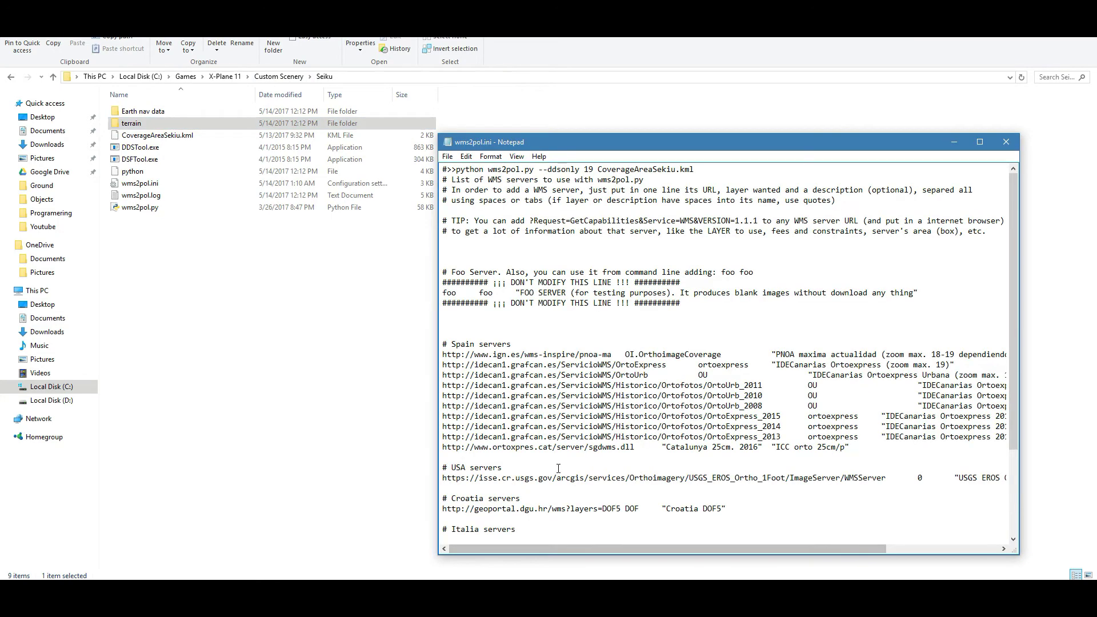
drag(741, 478, 852, 472)
click(898, 479)
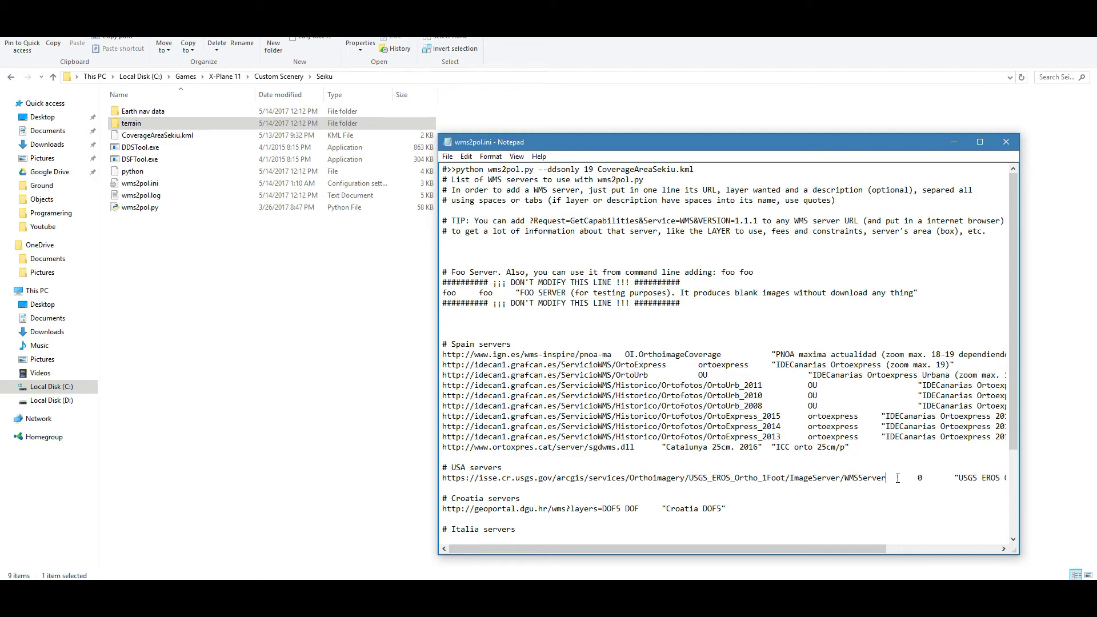
drag(894, 478, 457, 484)
click(650, 490)
drag(889, 484, 444, 480)
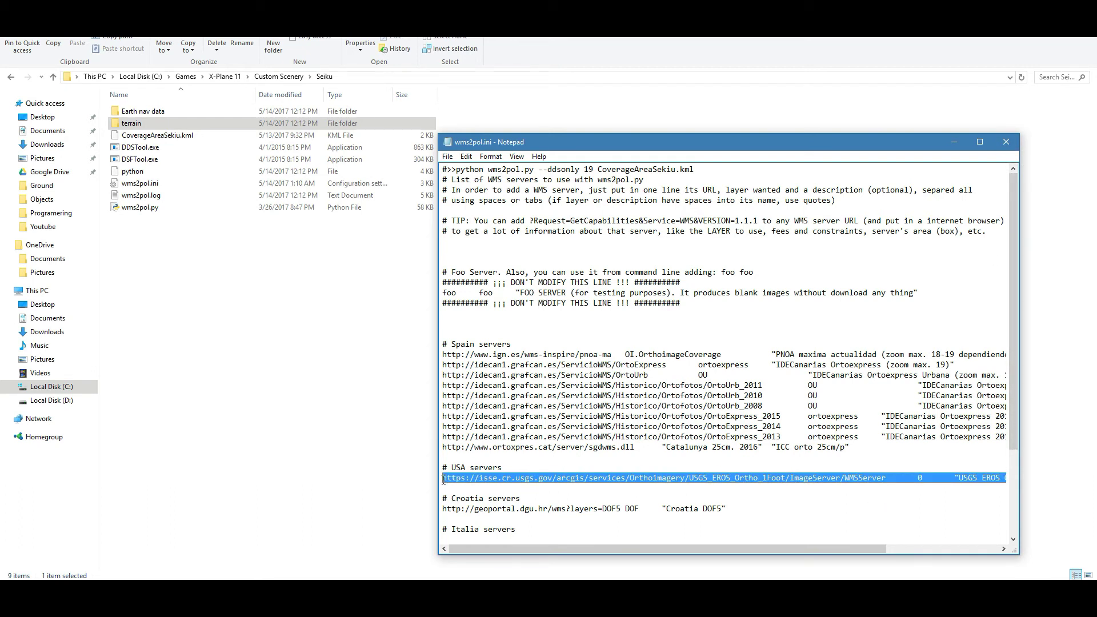
click(673, 478)
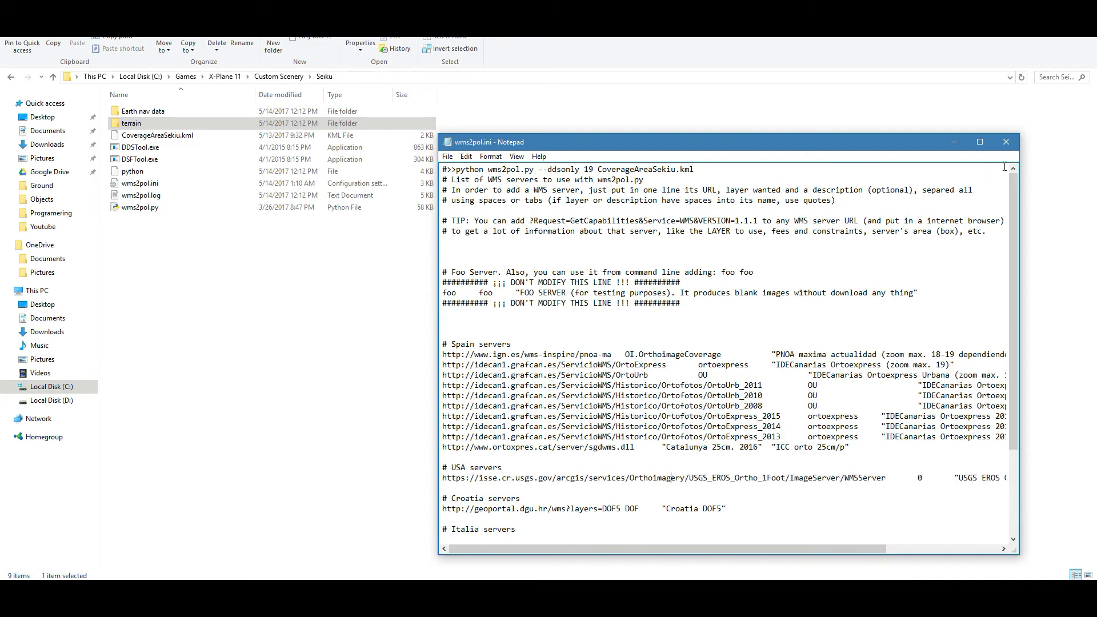
click(1008, 143)
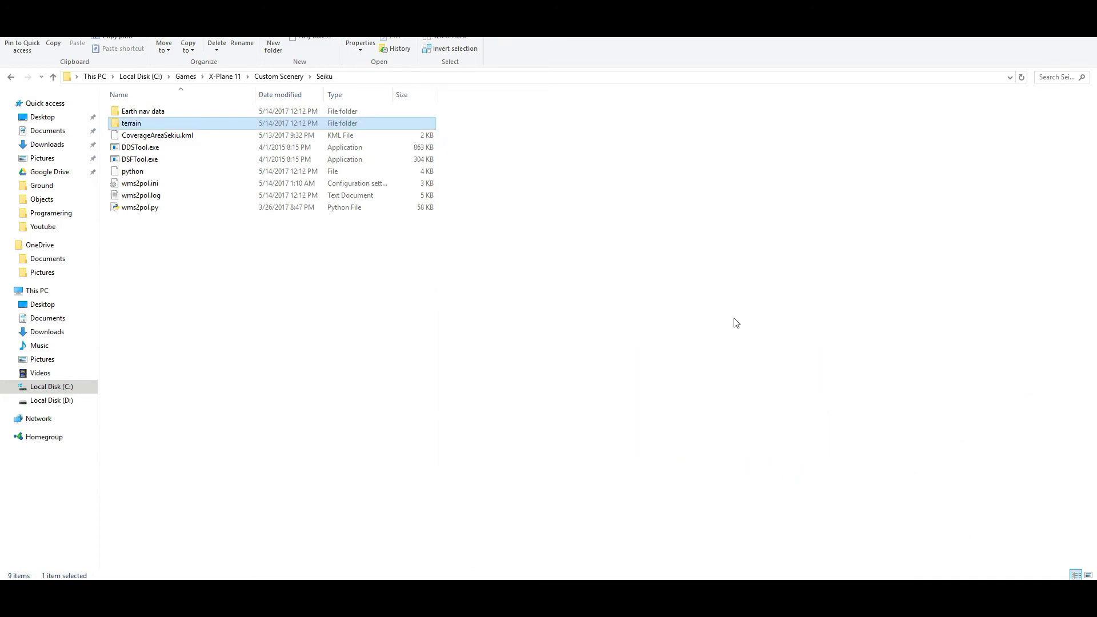
Step: Switch to WorldEditor and select the a - Sekiu scenery package
click(285, 395)
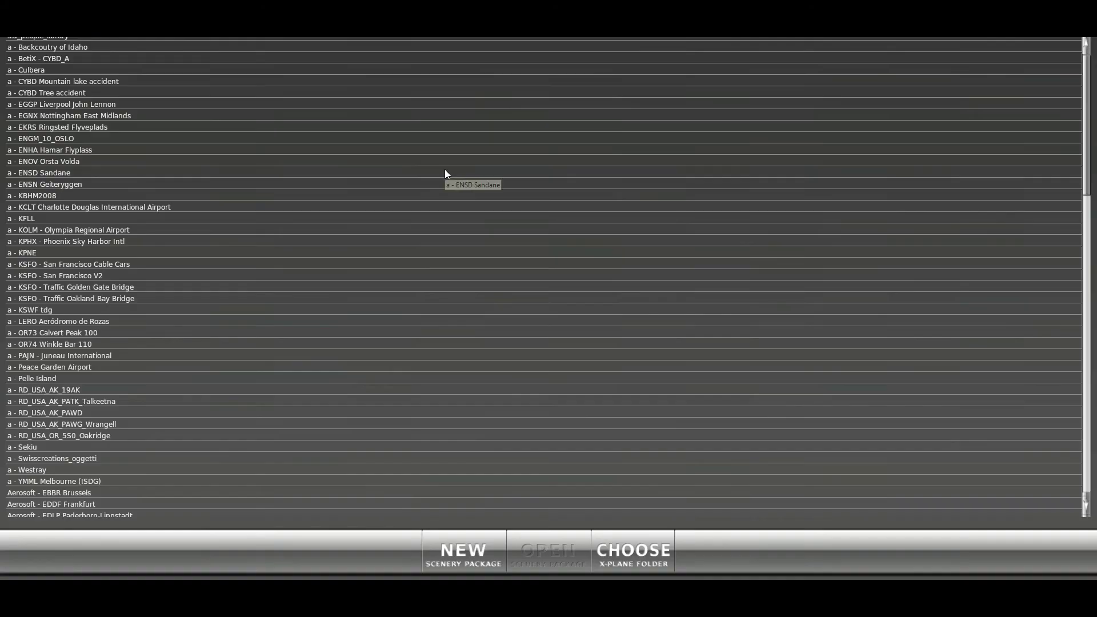
click(46, 447)
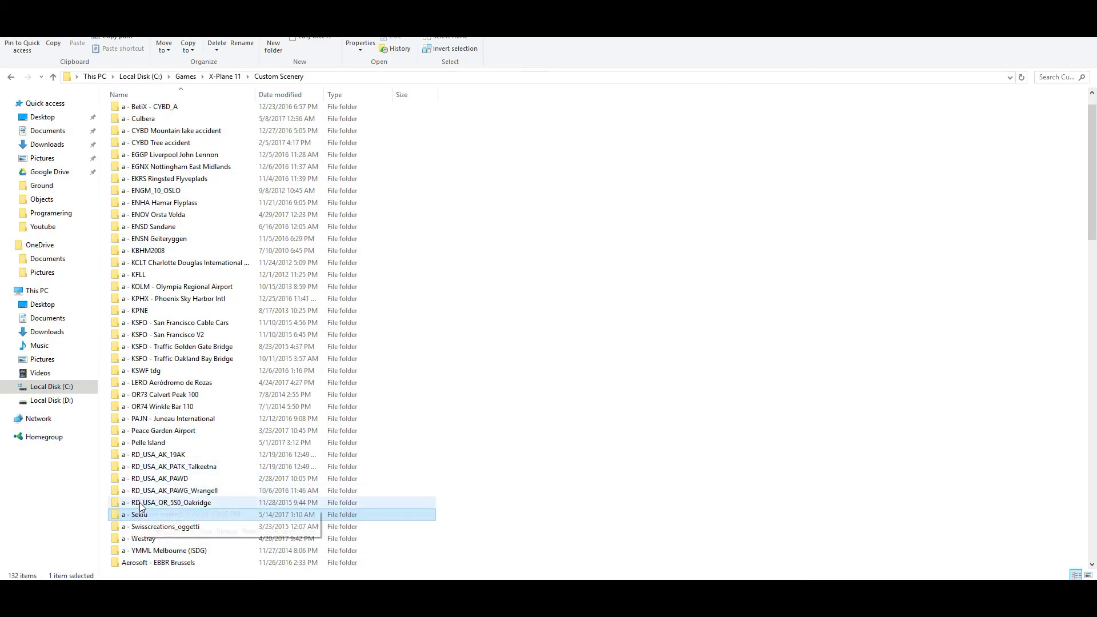
Step: In File Explorer, open the terrain folder of a - Sekiu and look through the generated DDS, PNG and POL files
double_click(139, 513)
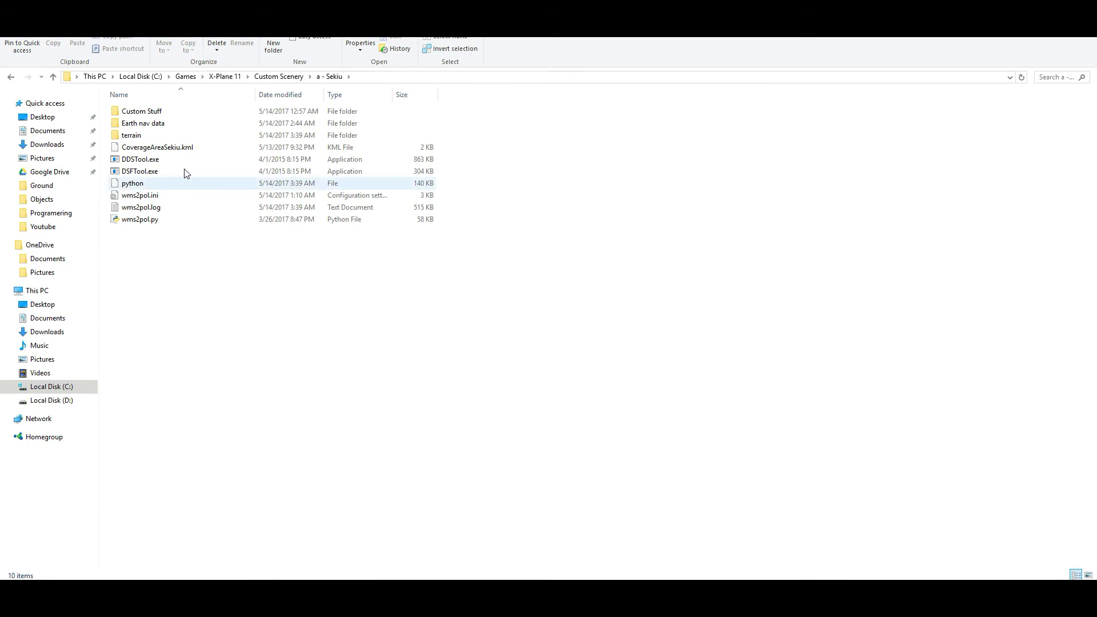
double_click(172, 136)
scroll(571, 314, down, 15)
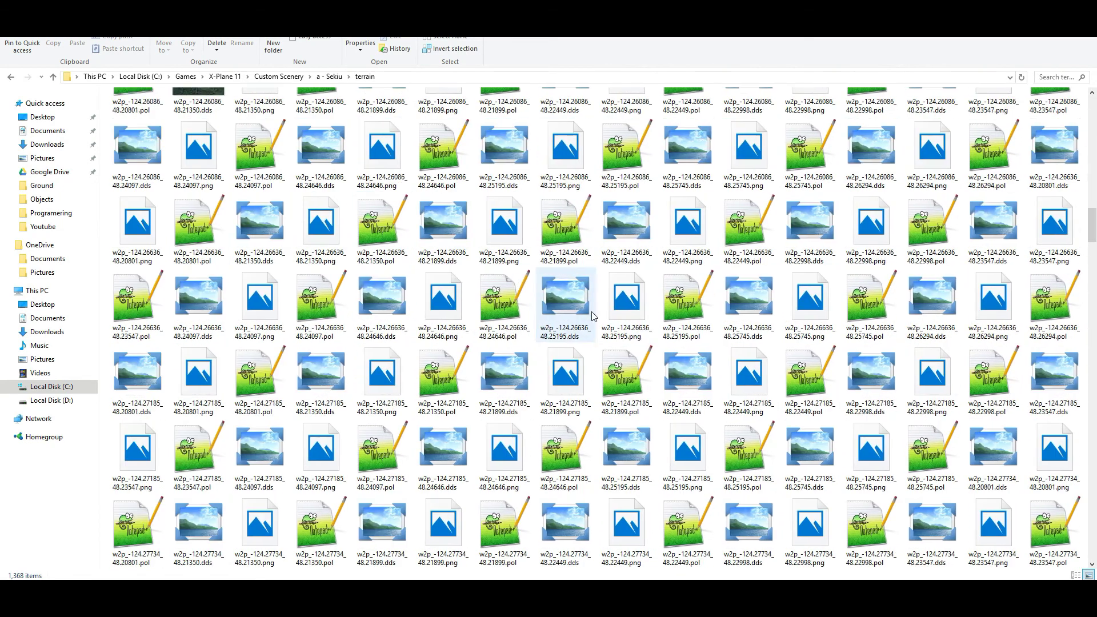
scroll(869, 309, up, 10)
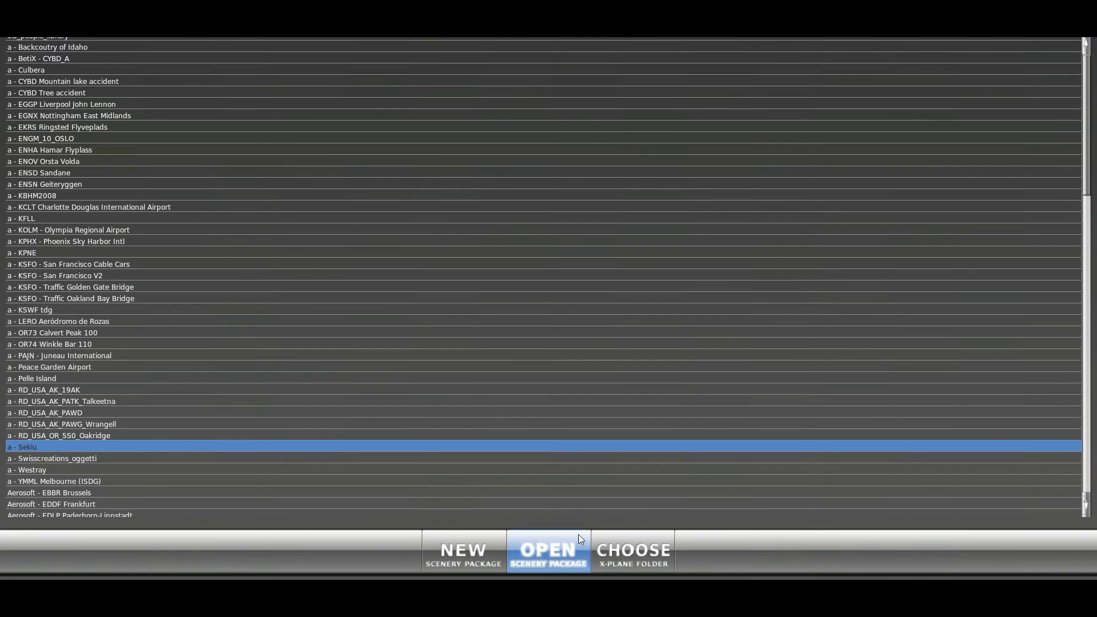
Step: Open the a - Sekiu scenery package in WorldEditor and center the map on the Sekiu area of northwest Washington
click(548, 551)
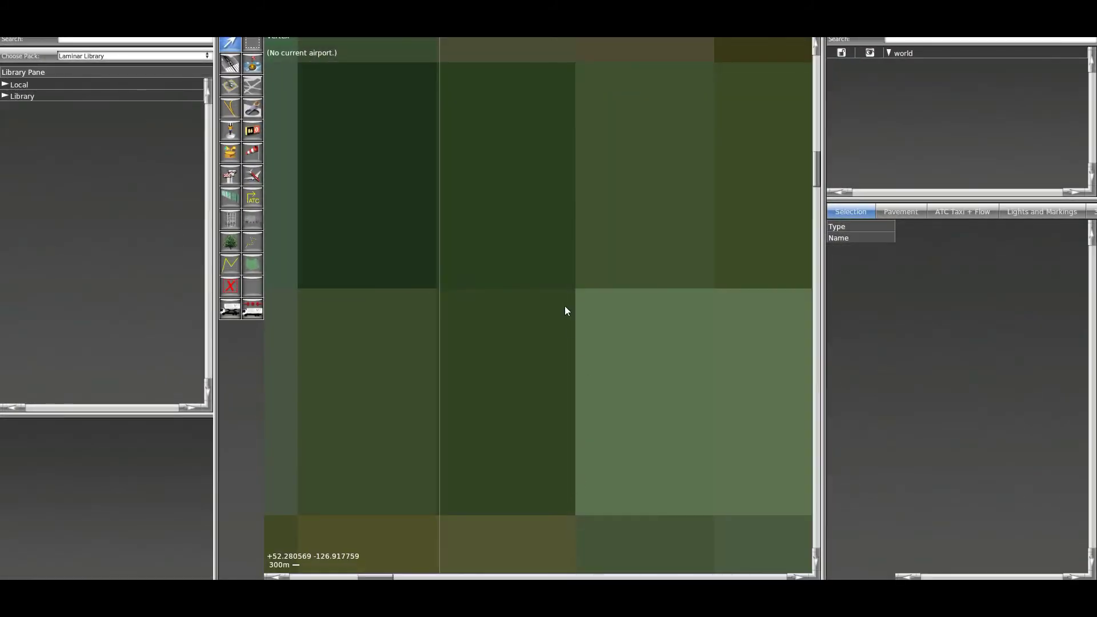
scroll(571, 298, down, 6)
scroll(597, 331, down, 3)
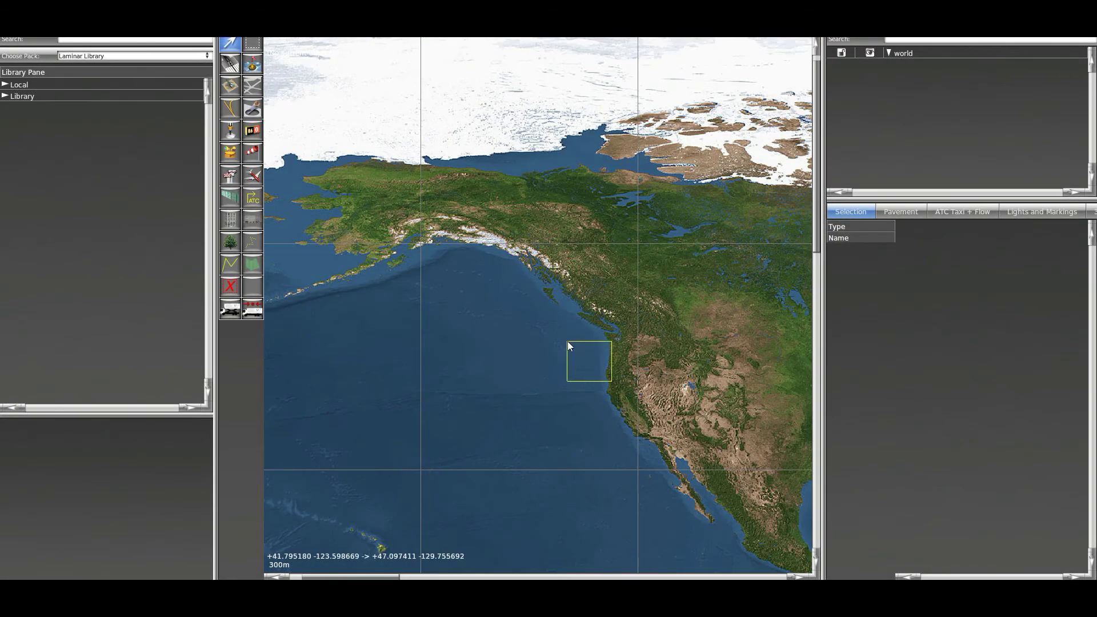
scroll(603, 343, up, 8)
scroll(602, 329, up, 8)
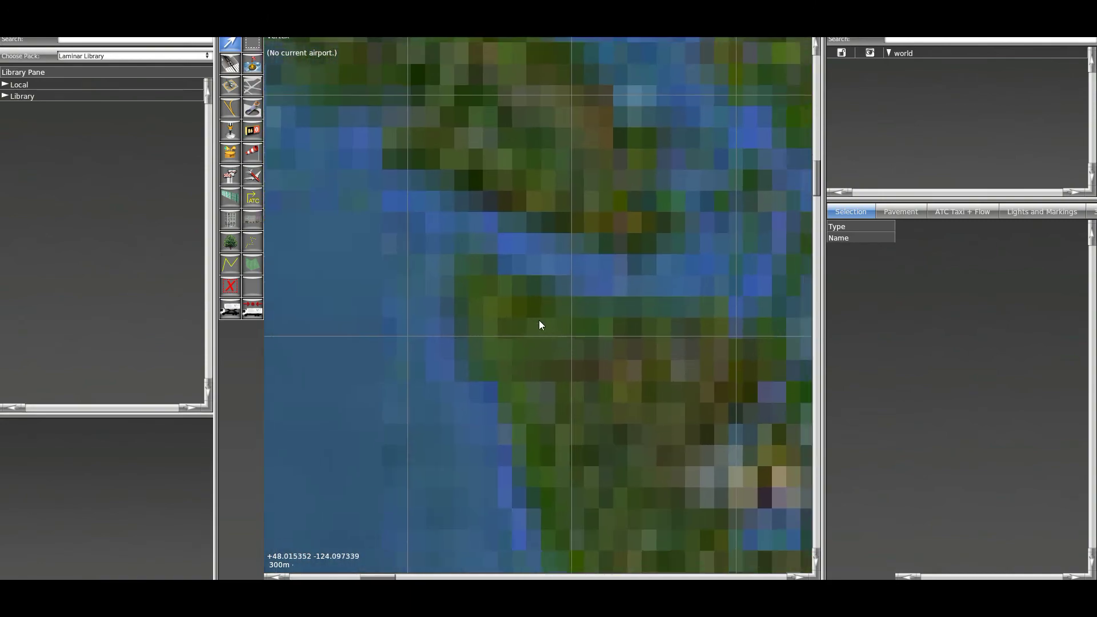
scroll(572, 403, up, 3)
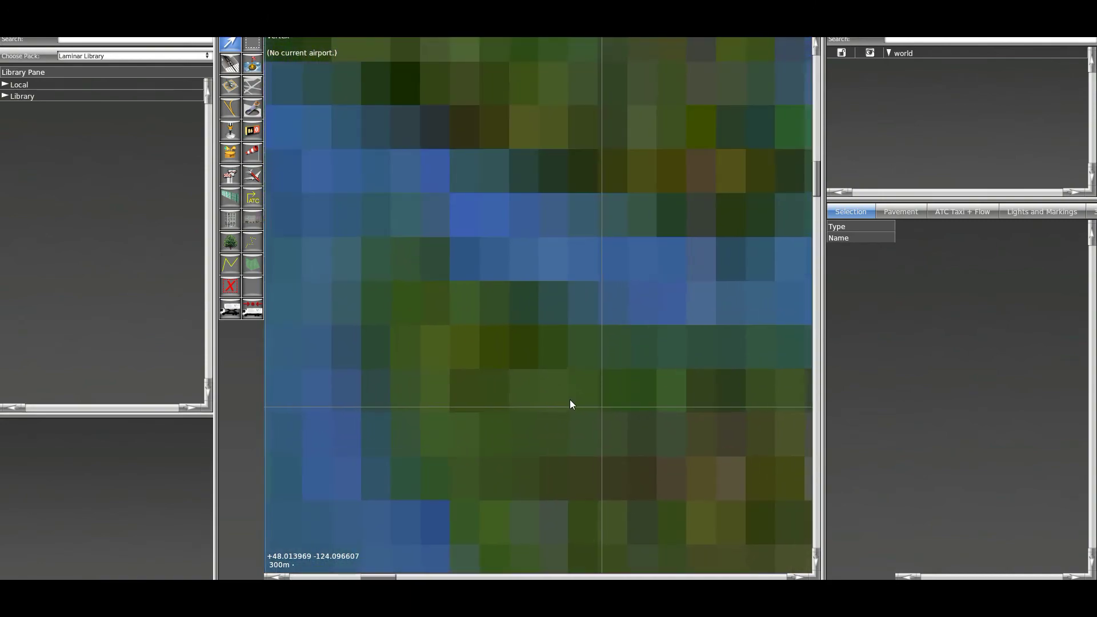
Step: Import the +48-125.dsf file from the +40-130 folder under Earth nav data of a - Sekiu
key(alt+f)
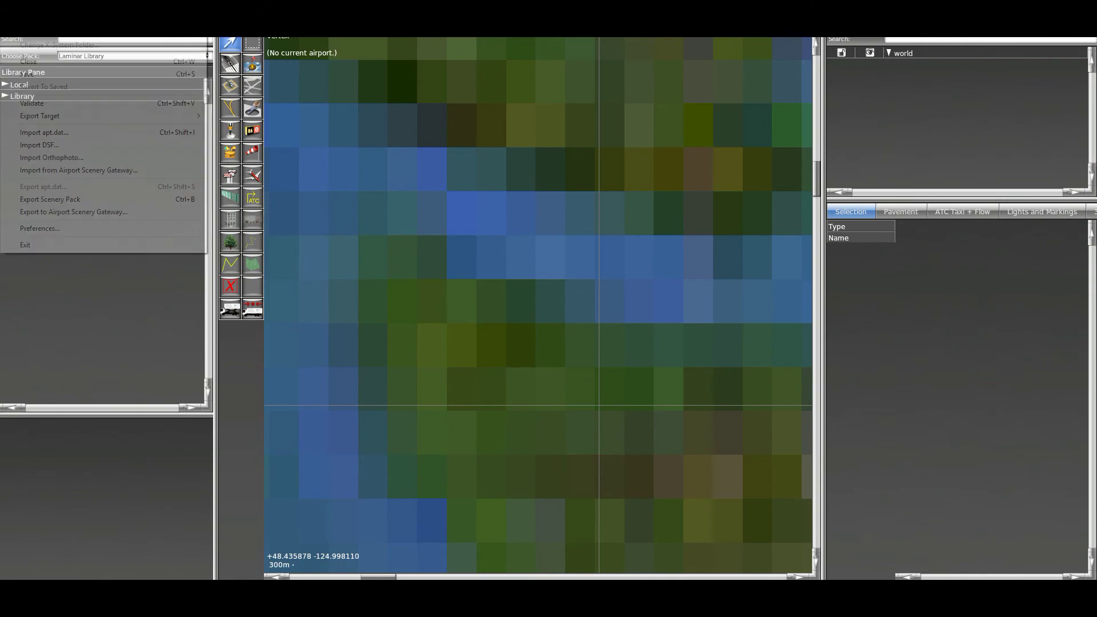
click(74, 144)
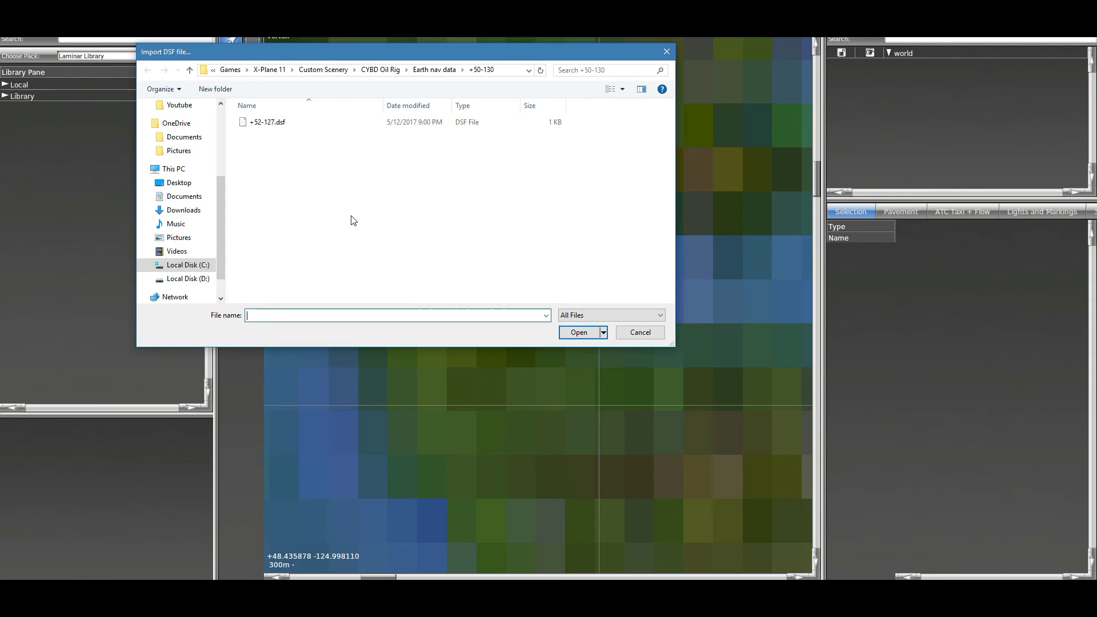
click(323, 69)
scroll(315, 258, up, 10)
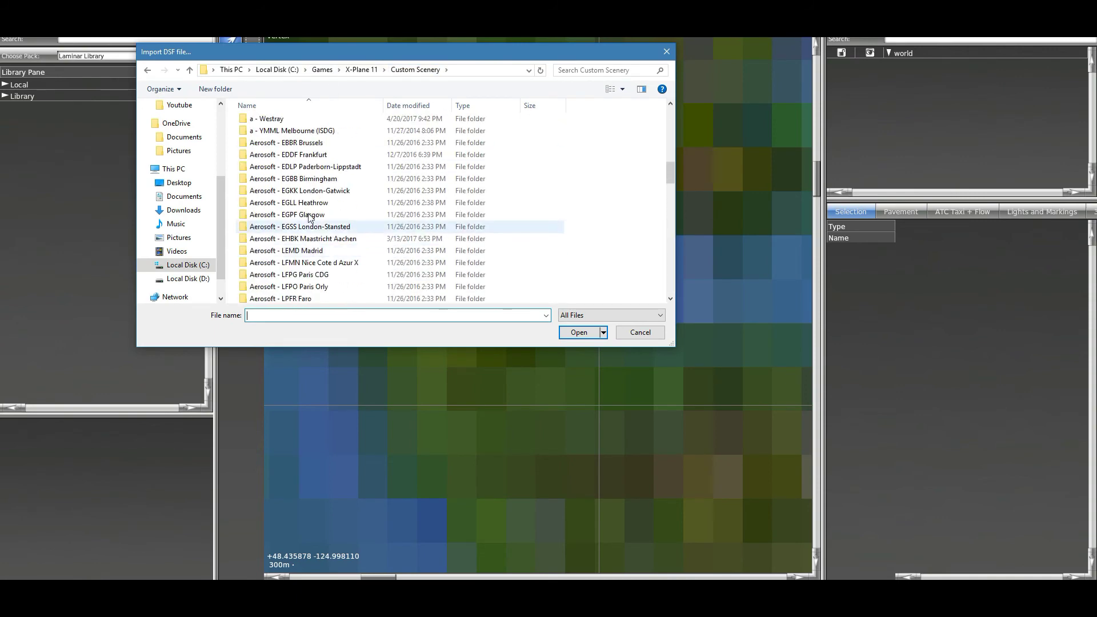
double_click(269, 203)
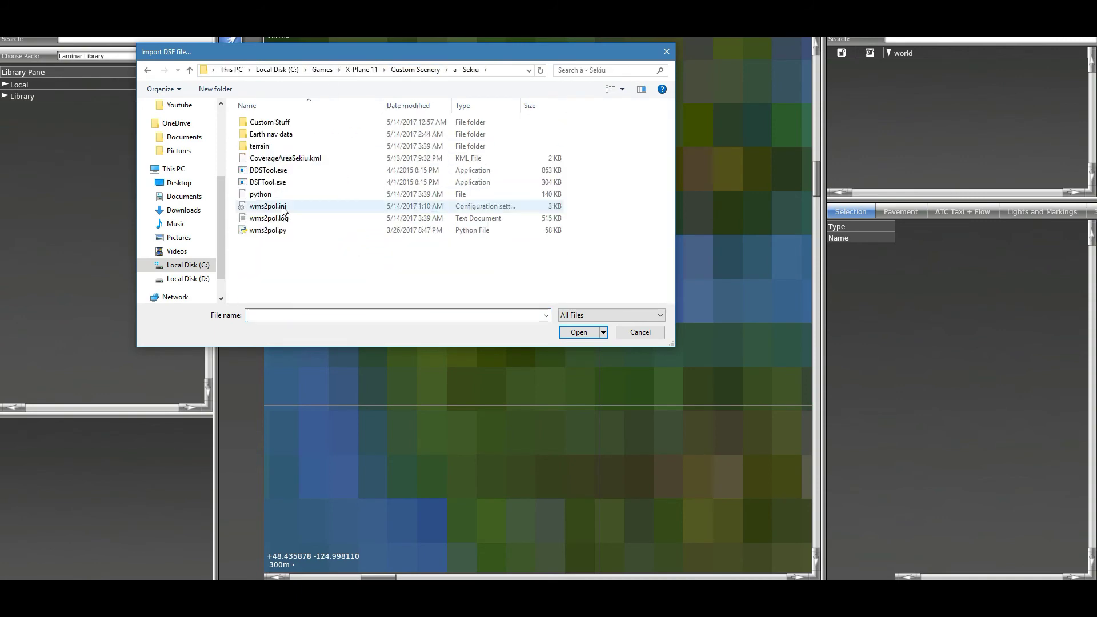
double_click(289, 135)
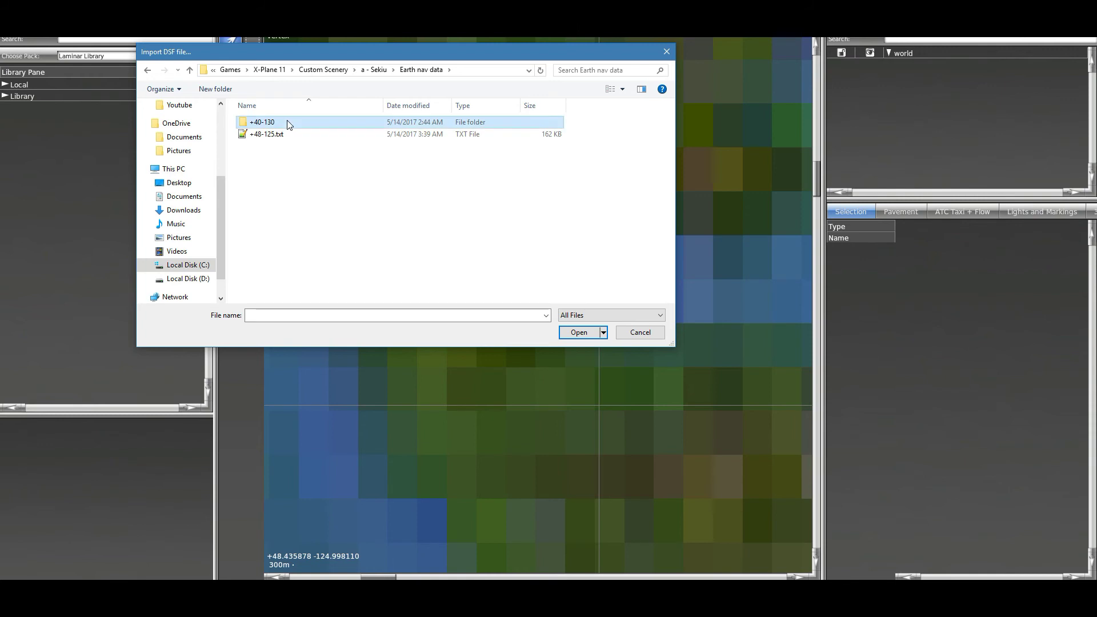
double_click(289, 124)
click(320, 122)
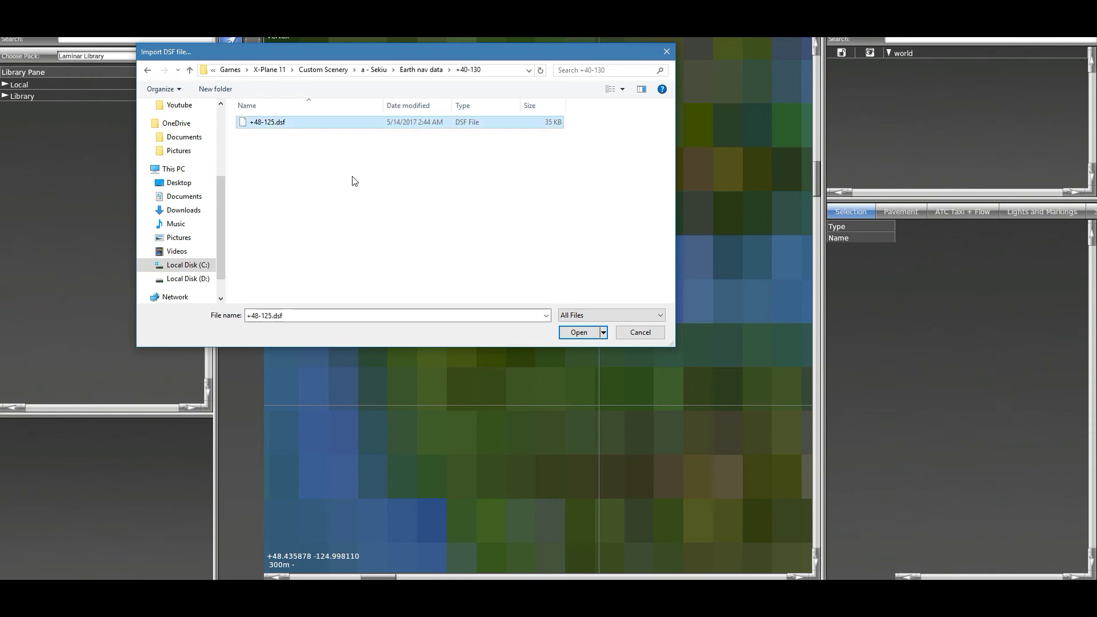
click(581, 334)
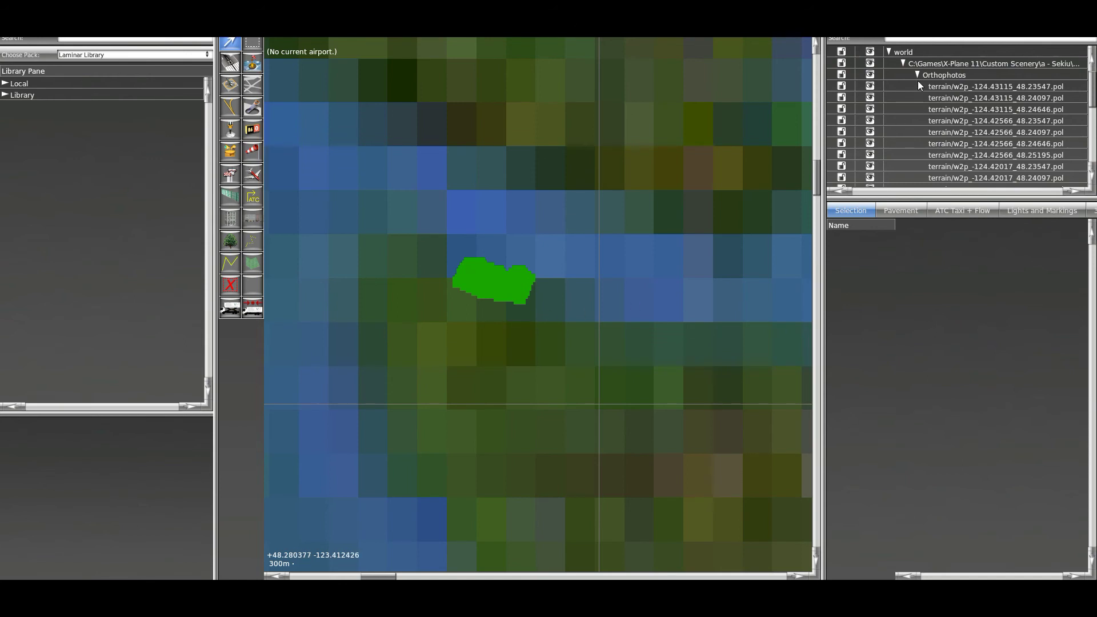
Step: Lock the imported Orthophotos group and bring the full extent of the Sekiu image tiles into view
click(843, 75)
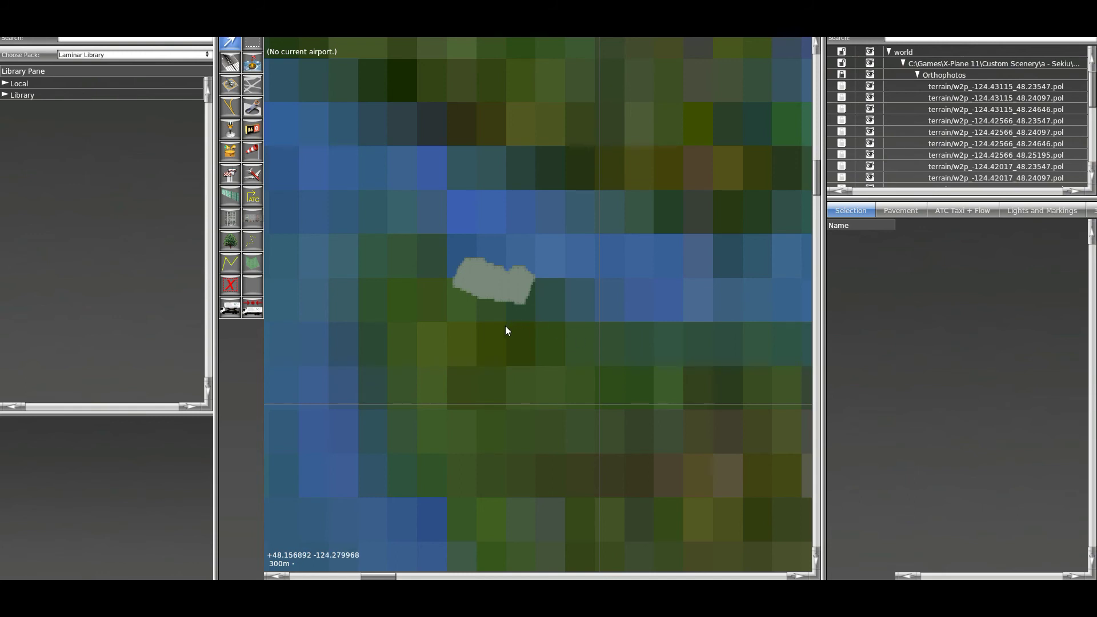
scroll(495, 281, up, 5)
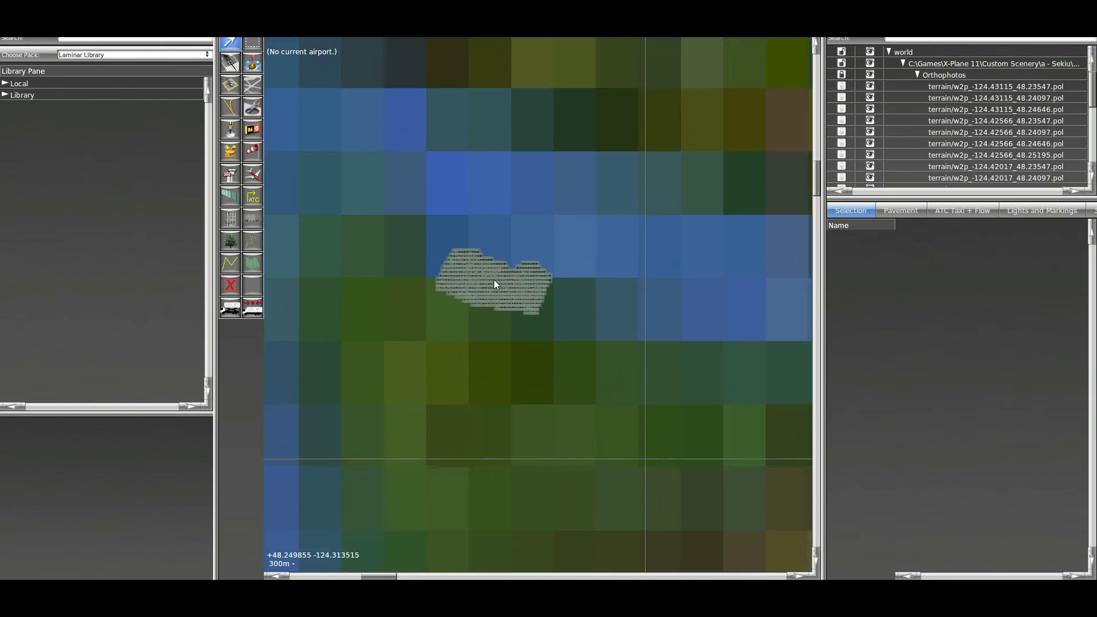
scroll(493, 284, up, 4)
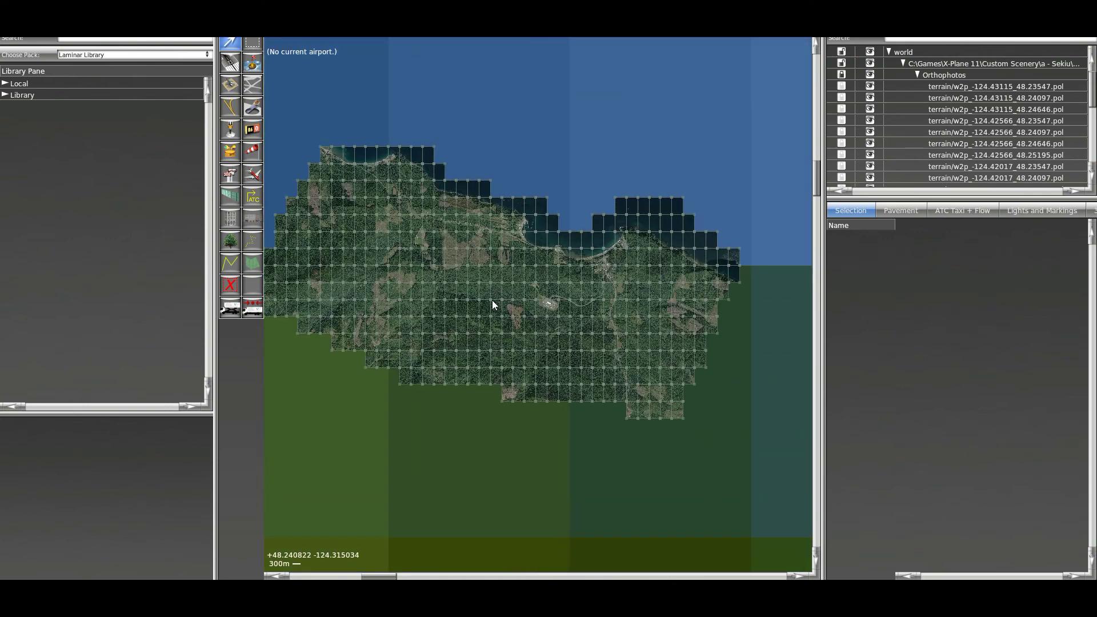
right_drag(569, 340, 566, 311)
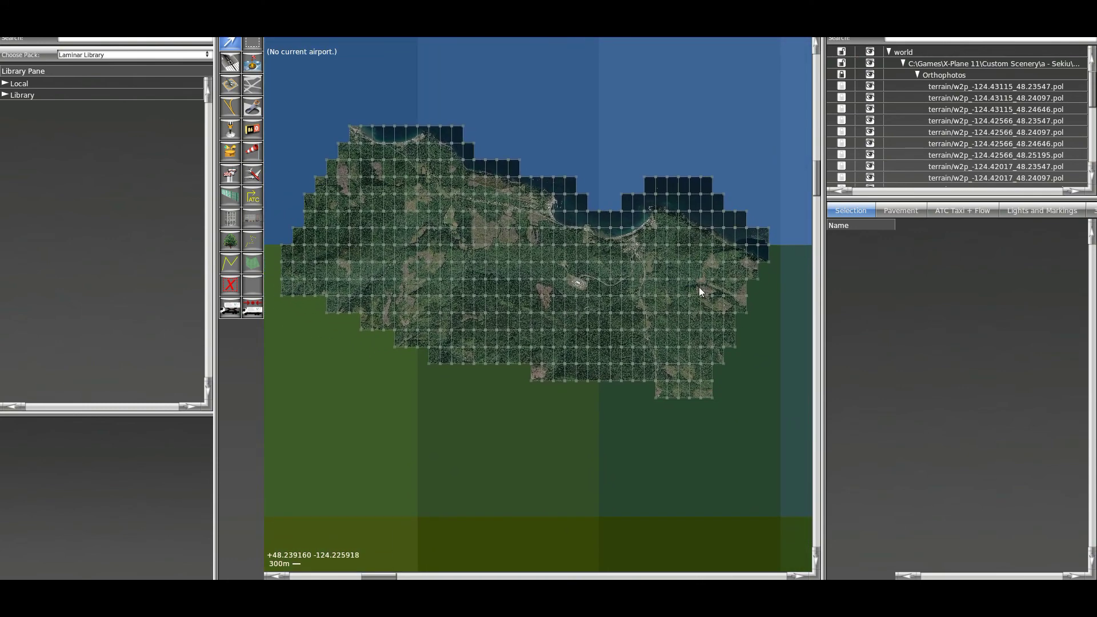
right_drag(534, 247, 553, 280)
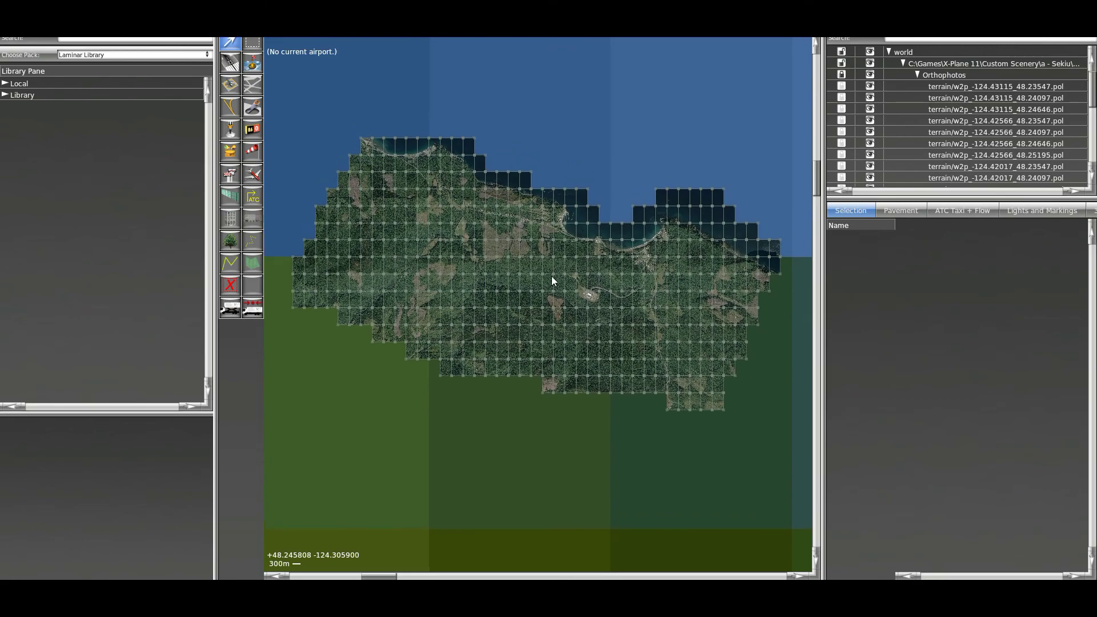
Step: Examine the orthophoto detail along the coast and around the Sekiu airstrip, from its hangars to the far runway end
scroll(435, 284, up, 4)
scroll(454, 177, up, 4)
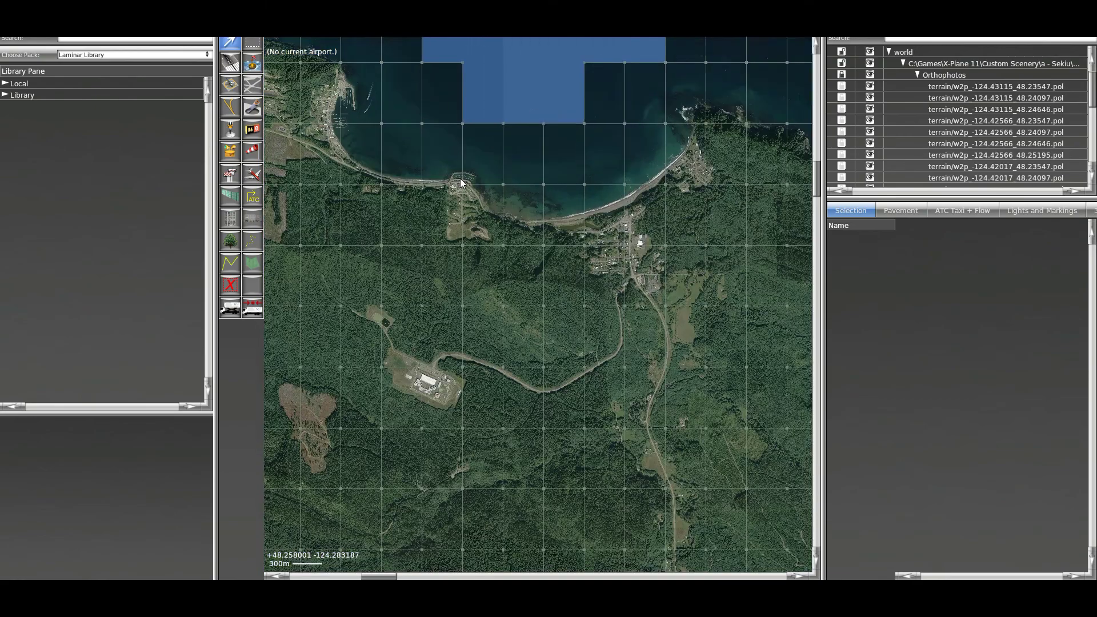
scroll(719, 312, up, 3)
scroll(589, 238, up, 3)
scroll(566, 234, up, 3)
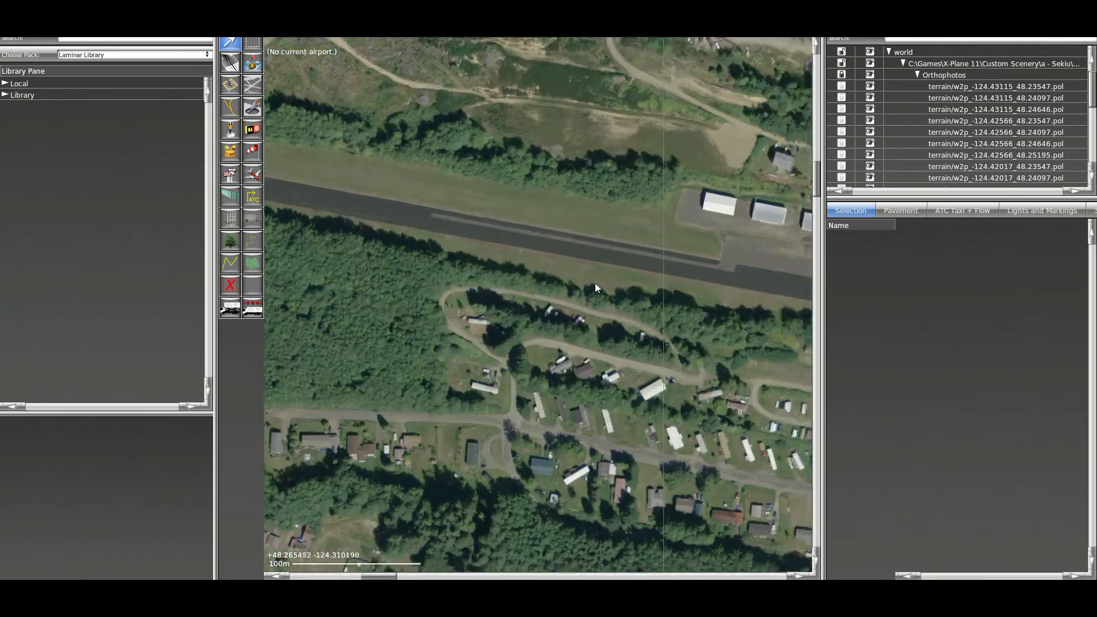
right_drag(596, 287, 695, 279)
scroll(694, 293, up, 2)
right_drag(515, 235, 745, 259)
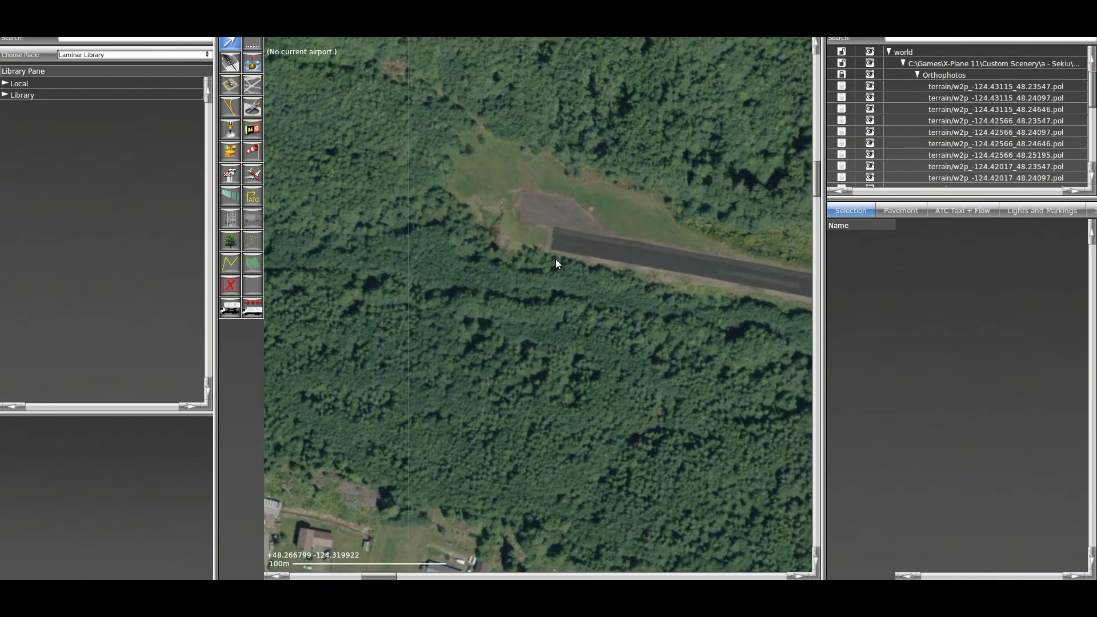
scroll(557, 269, down, 3)
right_drag(529, 299, 434, 223)
scroll(389, 160, down, 1)
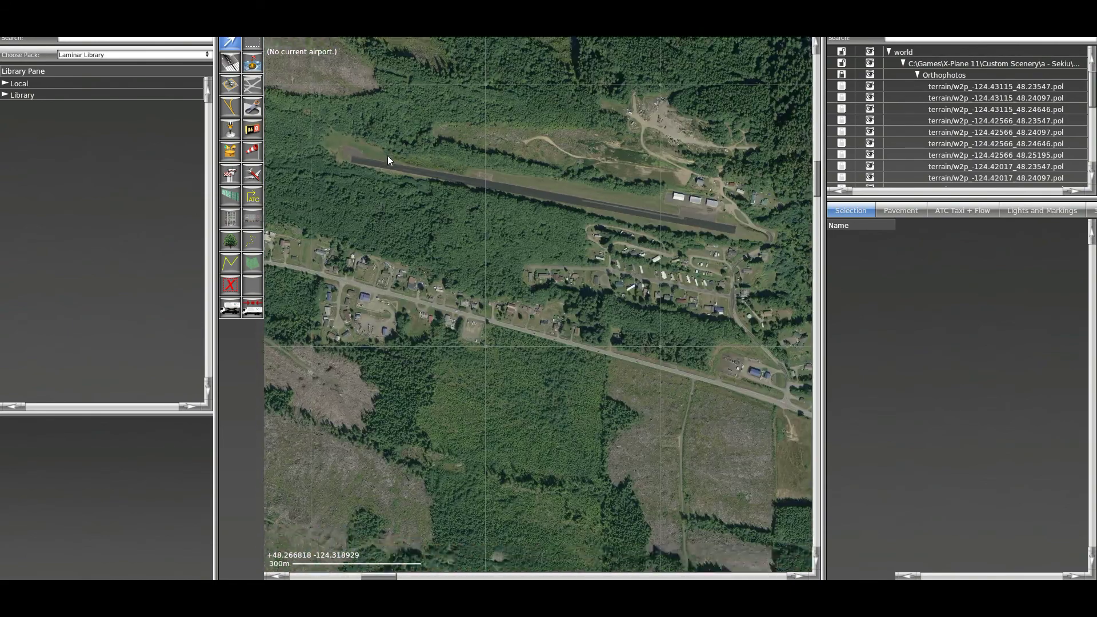
Step: Examine the orthophoto detail of the large building complex in the forest and its nearby helipad
right_drag(388, 160, 619, 307)
scroll(617, 280, up, 3)
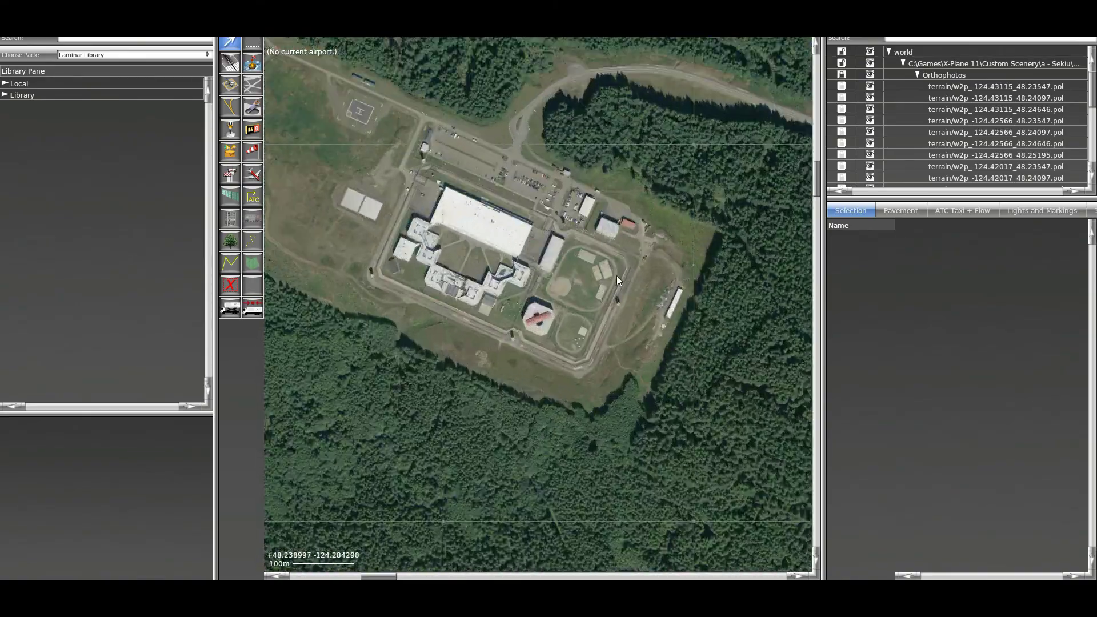
scroll(508, 297, up, 3)
scroll(592, 297, down, 2)
right_drag(338, 46, 497, 224)
scroll(498, 224, up, 3)
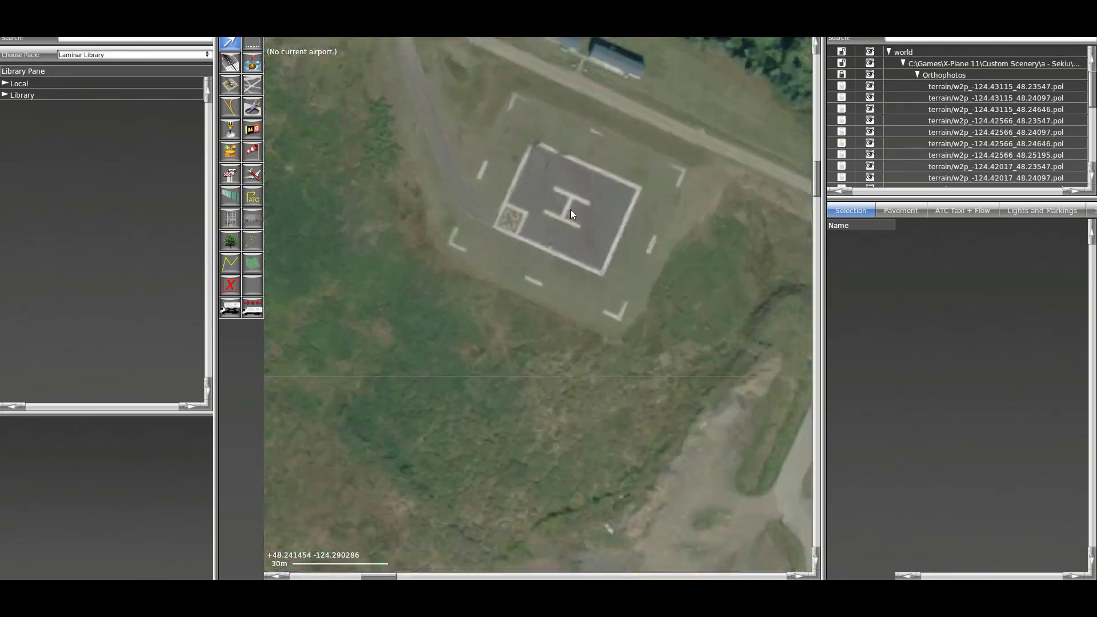
scroll(487, 177, down, 2)
right_drag(487, 178, 428, 290)
scroll(429, 289, up, 1)
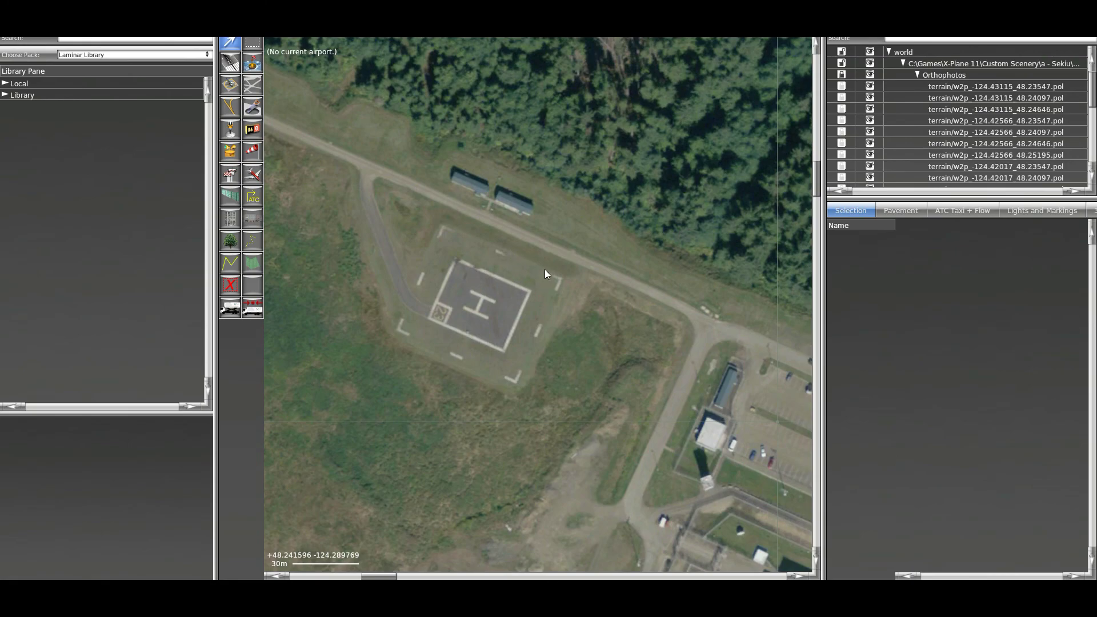
Step: Review the overall coverage of the imported orthophoto tiles across the whole Sekiu area
scroll(544, 270, down, 6)
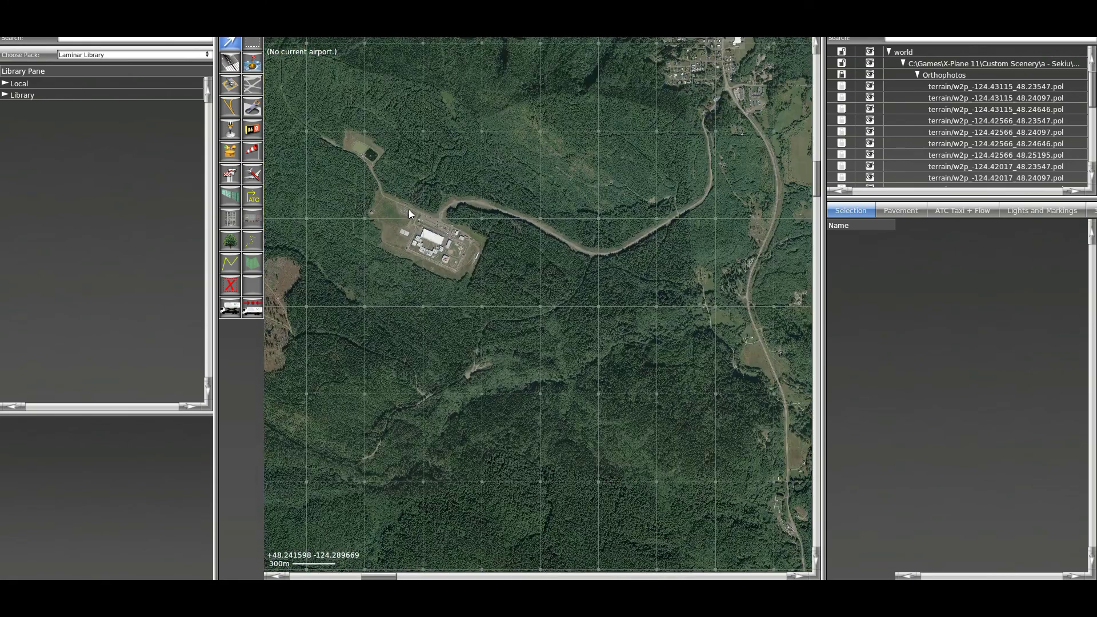
right_drag(410, 209, 297, 302)
scroll(359, 270, down, 5)
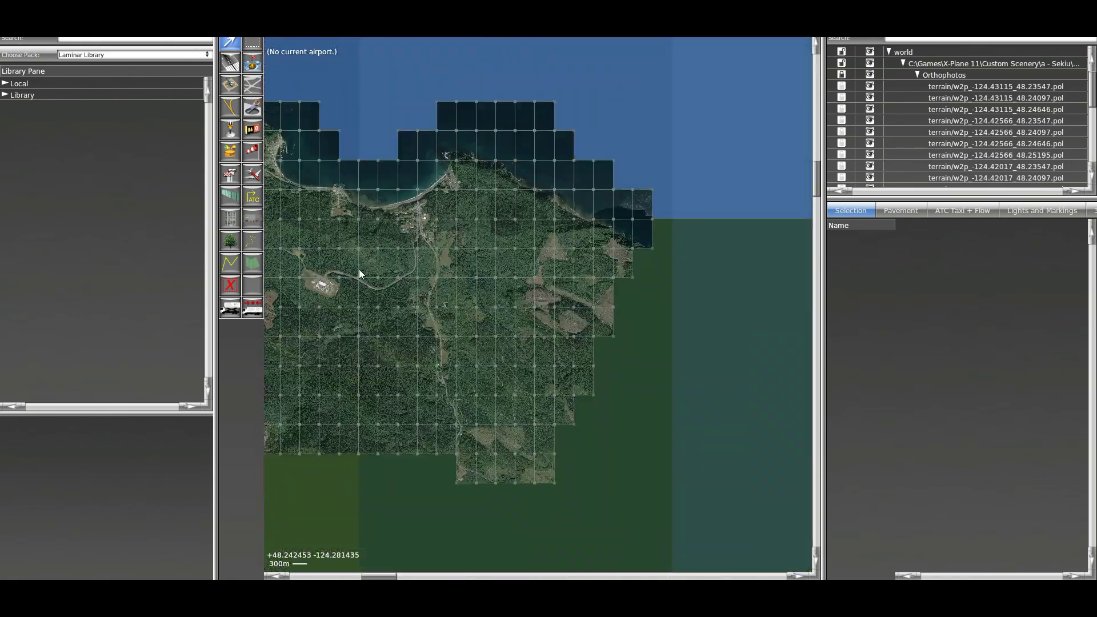
scroll(655, 232, up, 1)
scroll(667, 240, down, 1)
scroll(576, 272, up, 2)
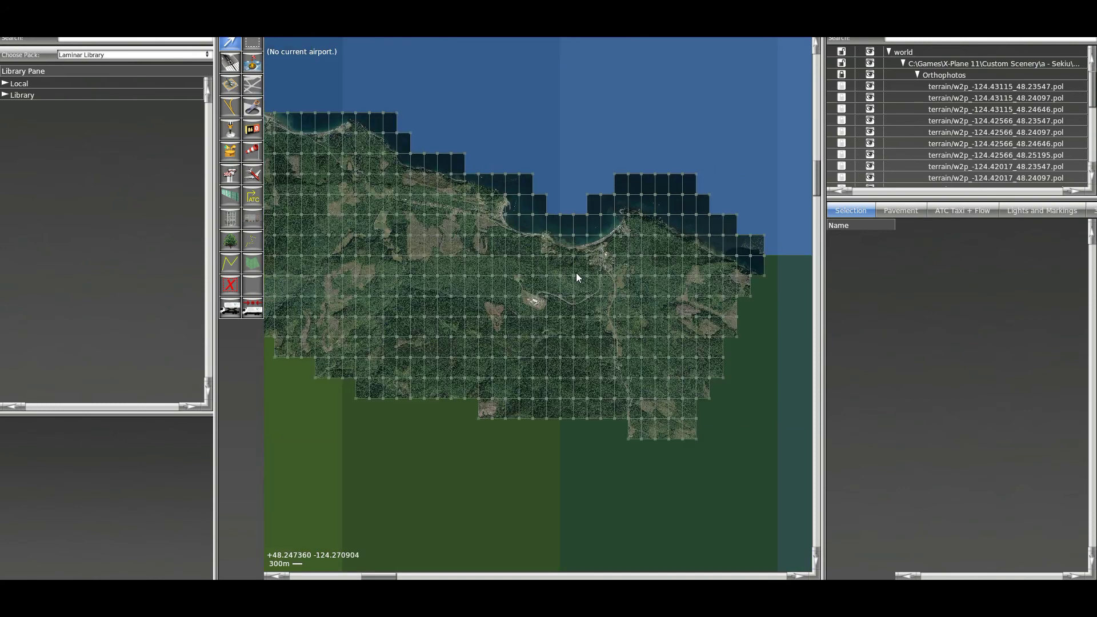
scroll(576, 273, down, 1)
right_drag(694, 290, 607, 283)
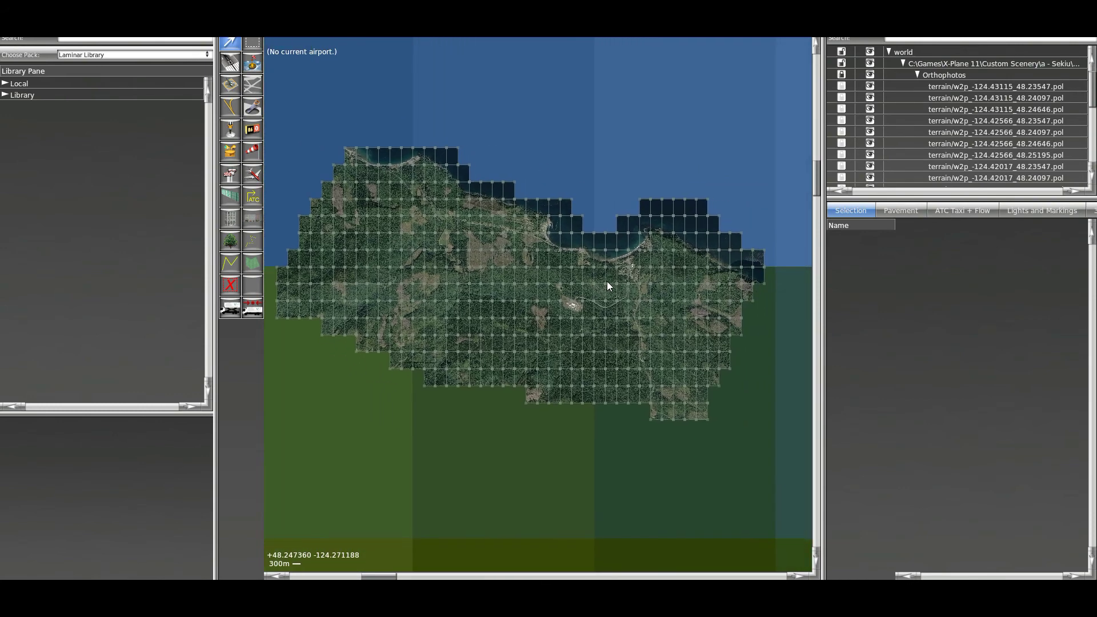